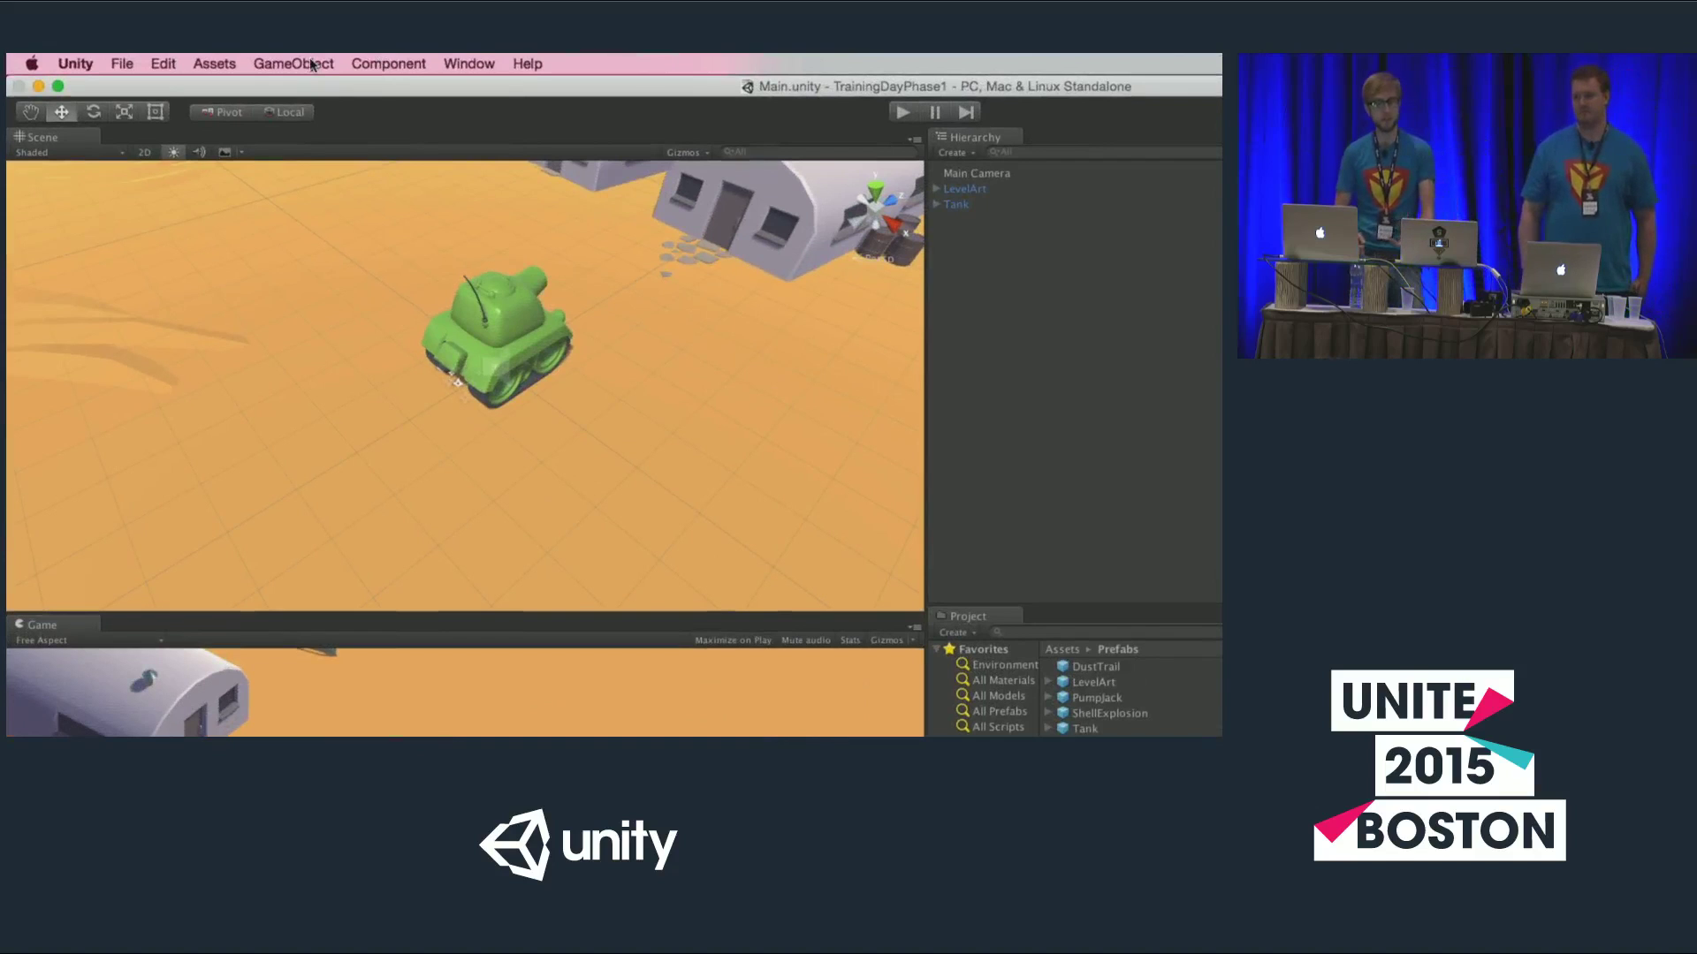
pyautogui.click(311, 63)
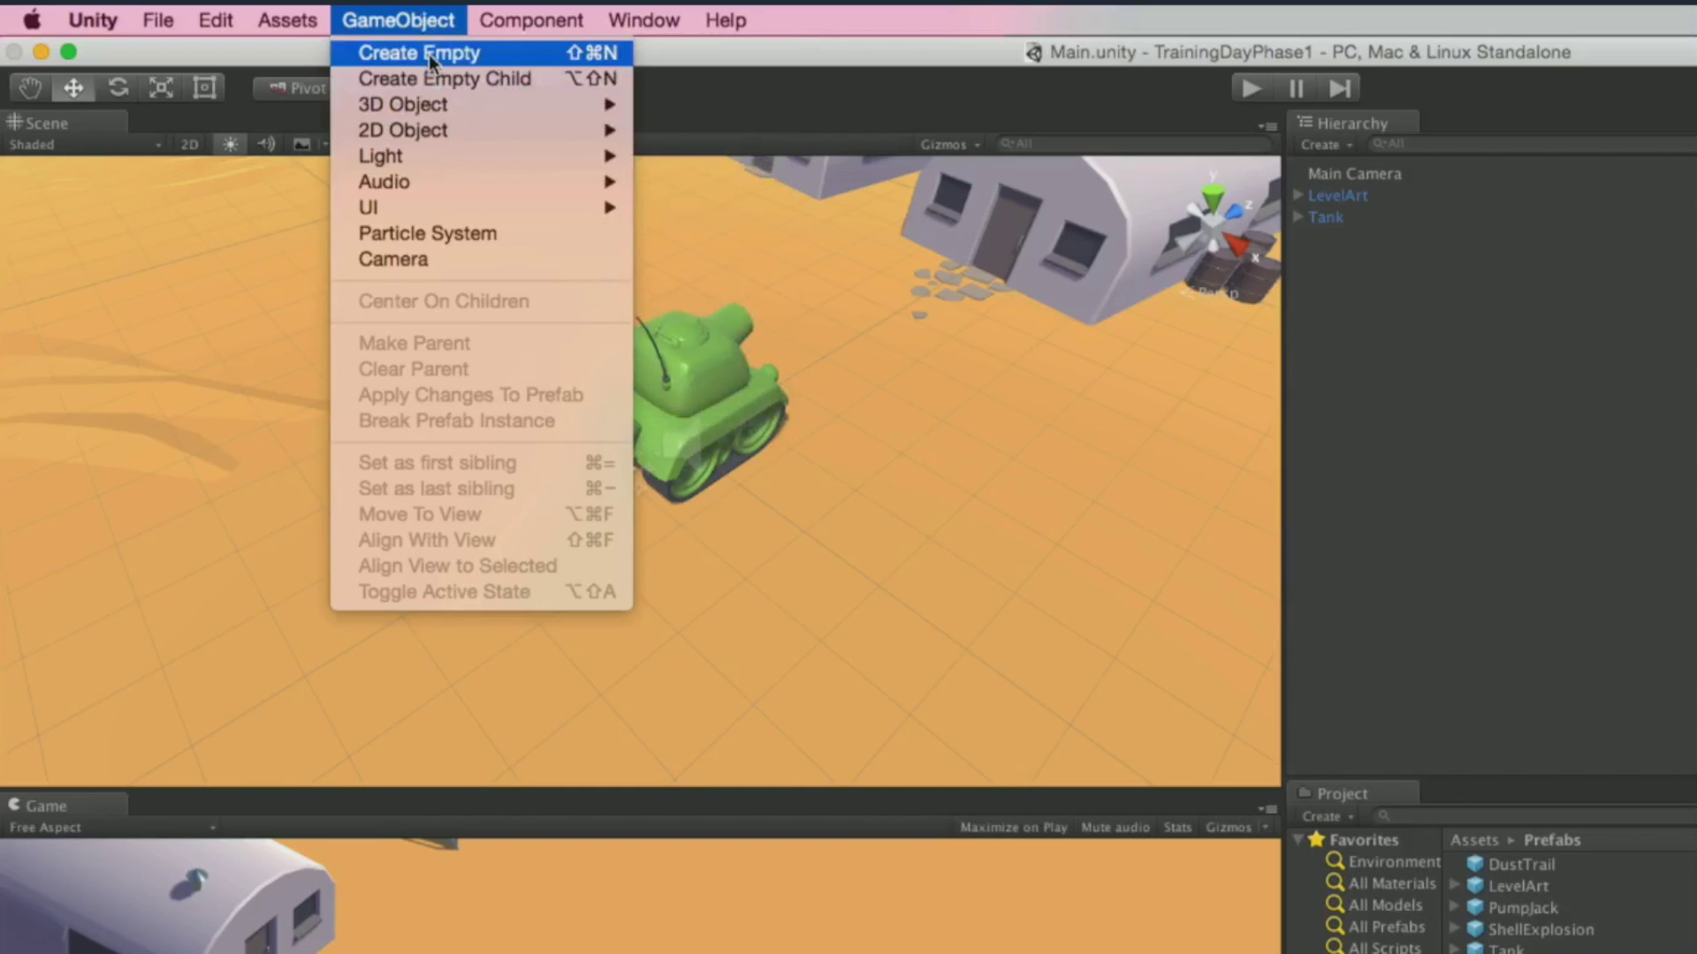
pyautogui.click(400, 15)
pyautogui.click(1326, 144)
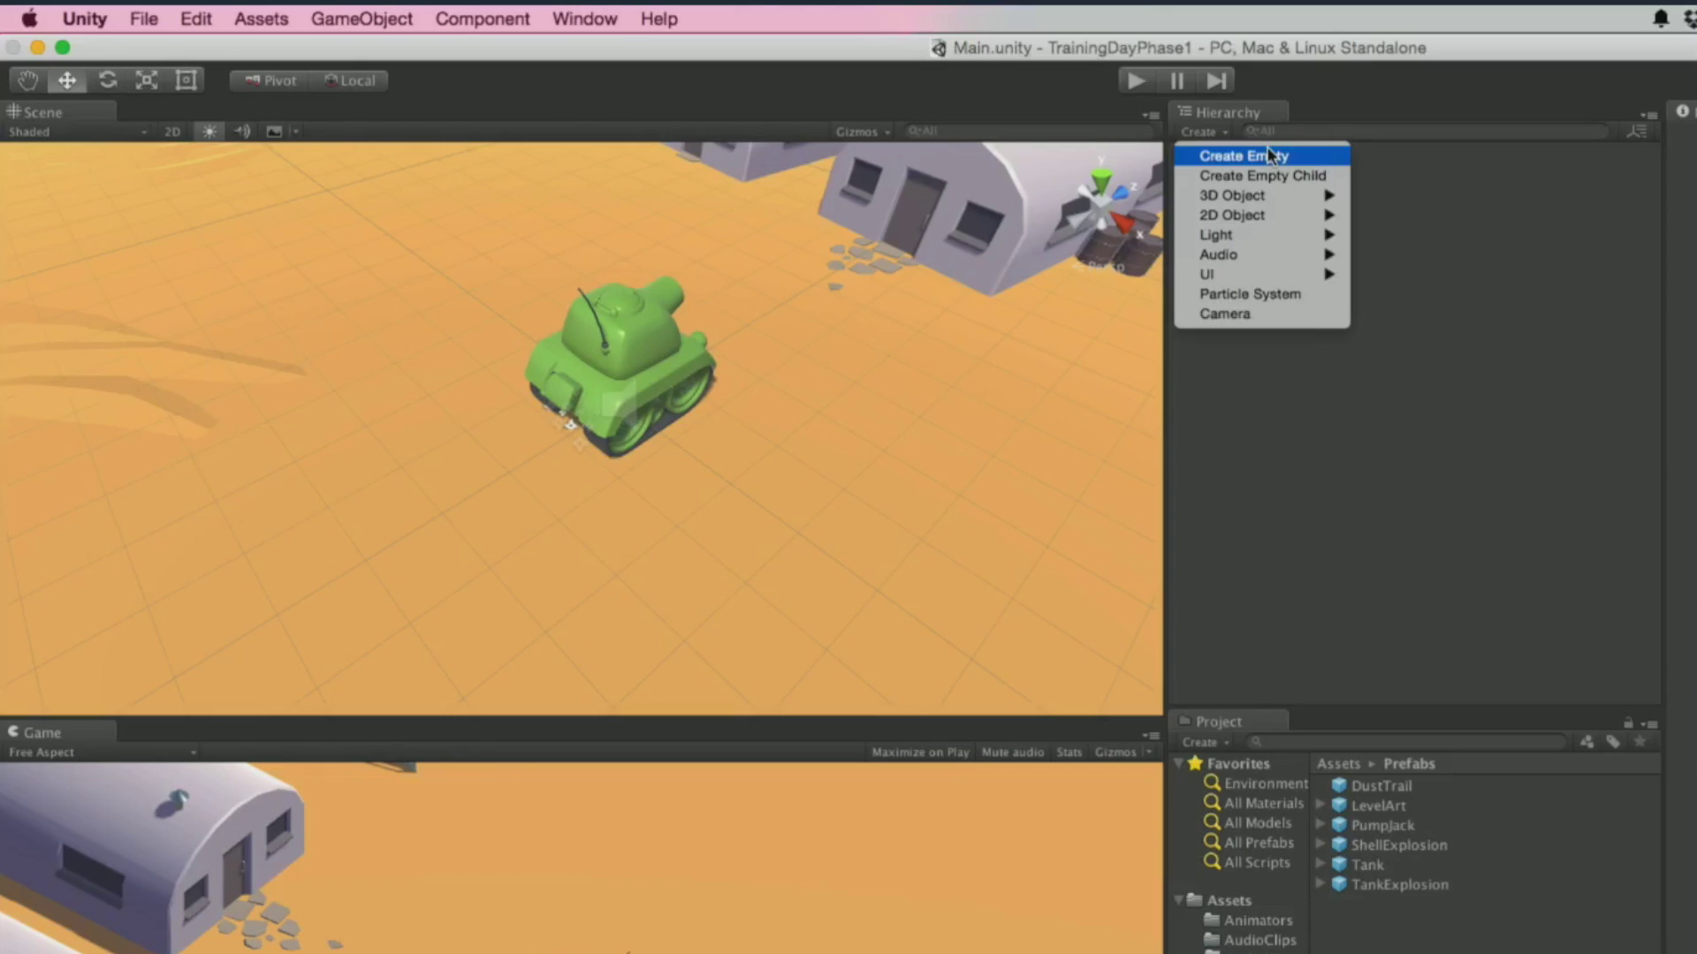
pyautogui.moveTo(1316, 204)
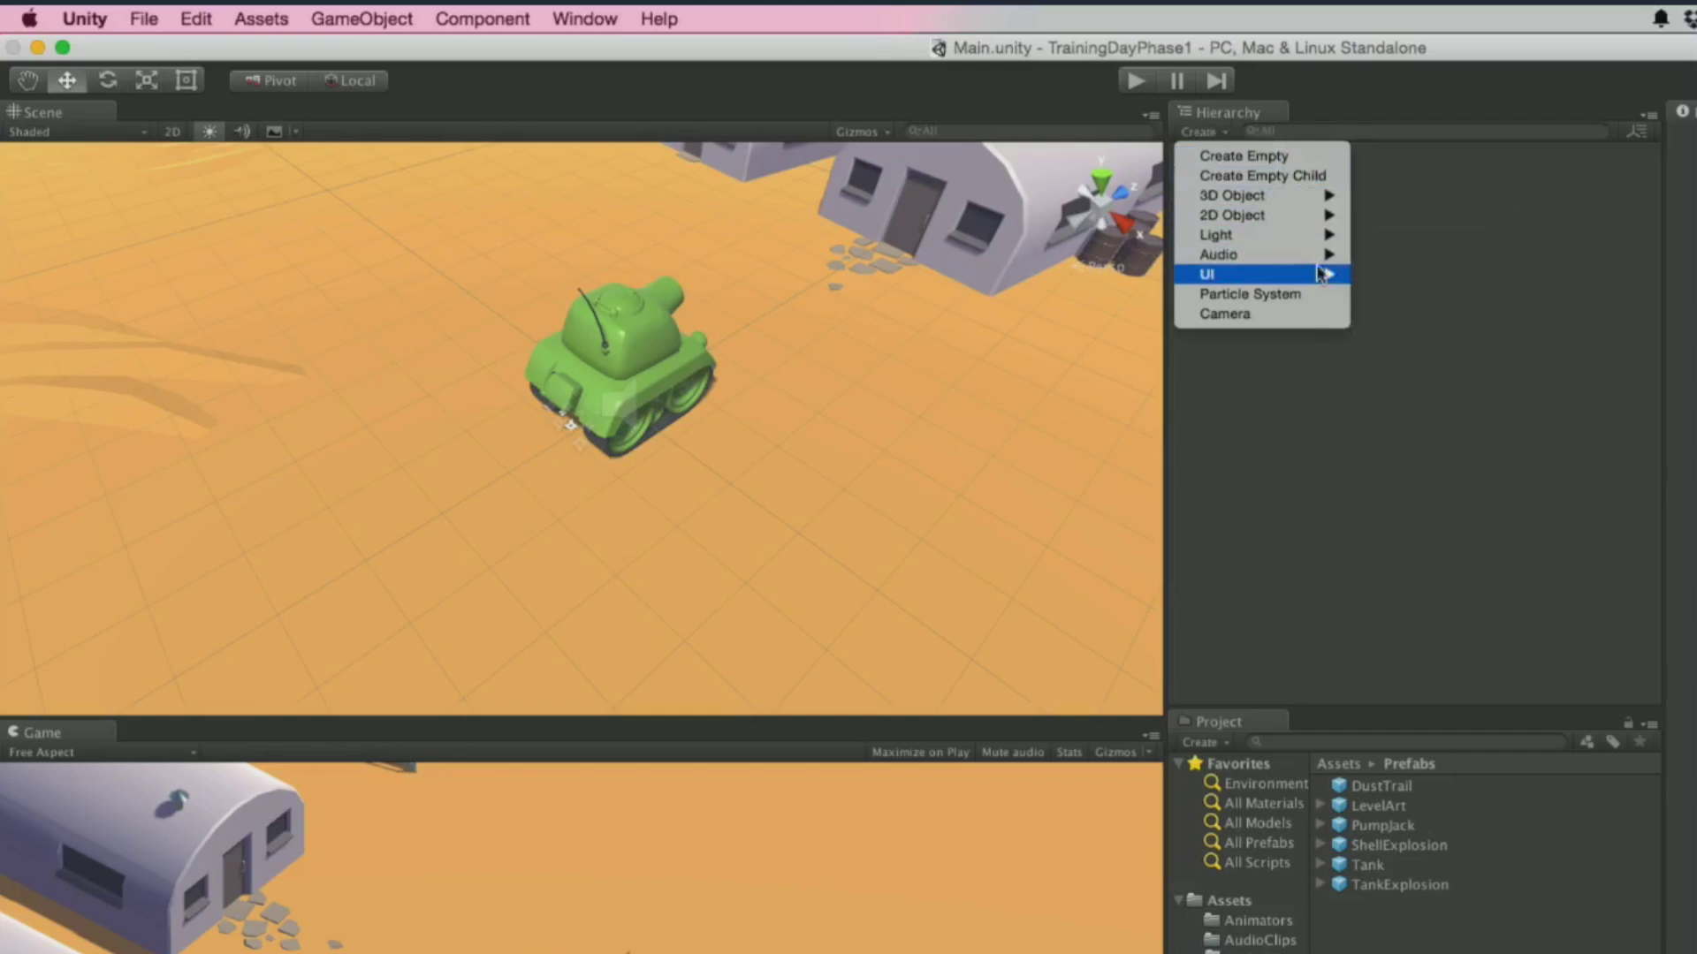
pyautogui.click(371, 13)
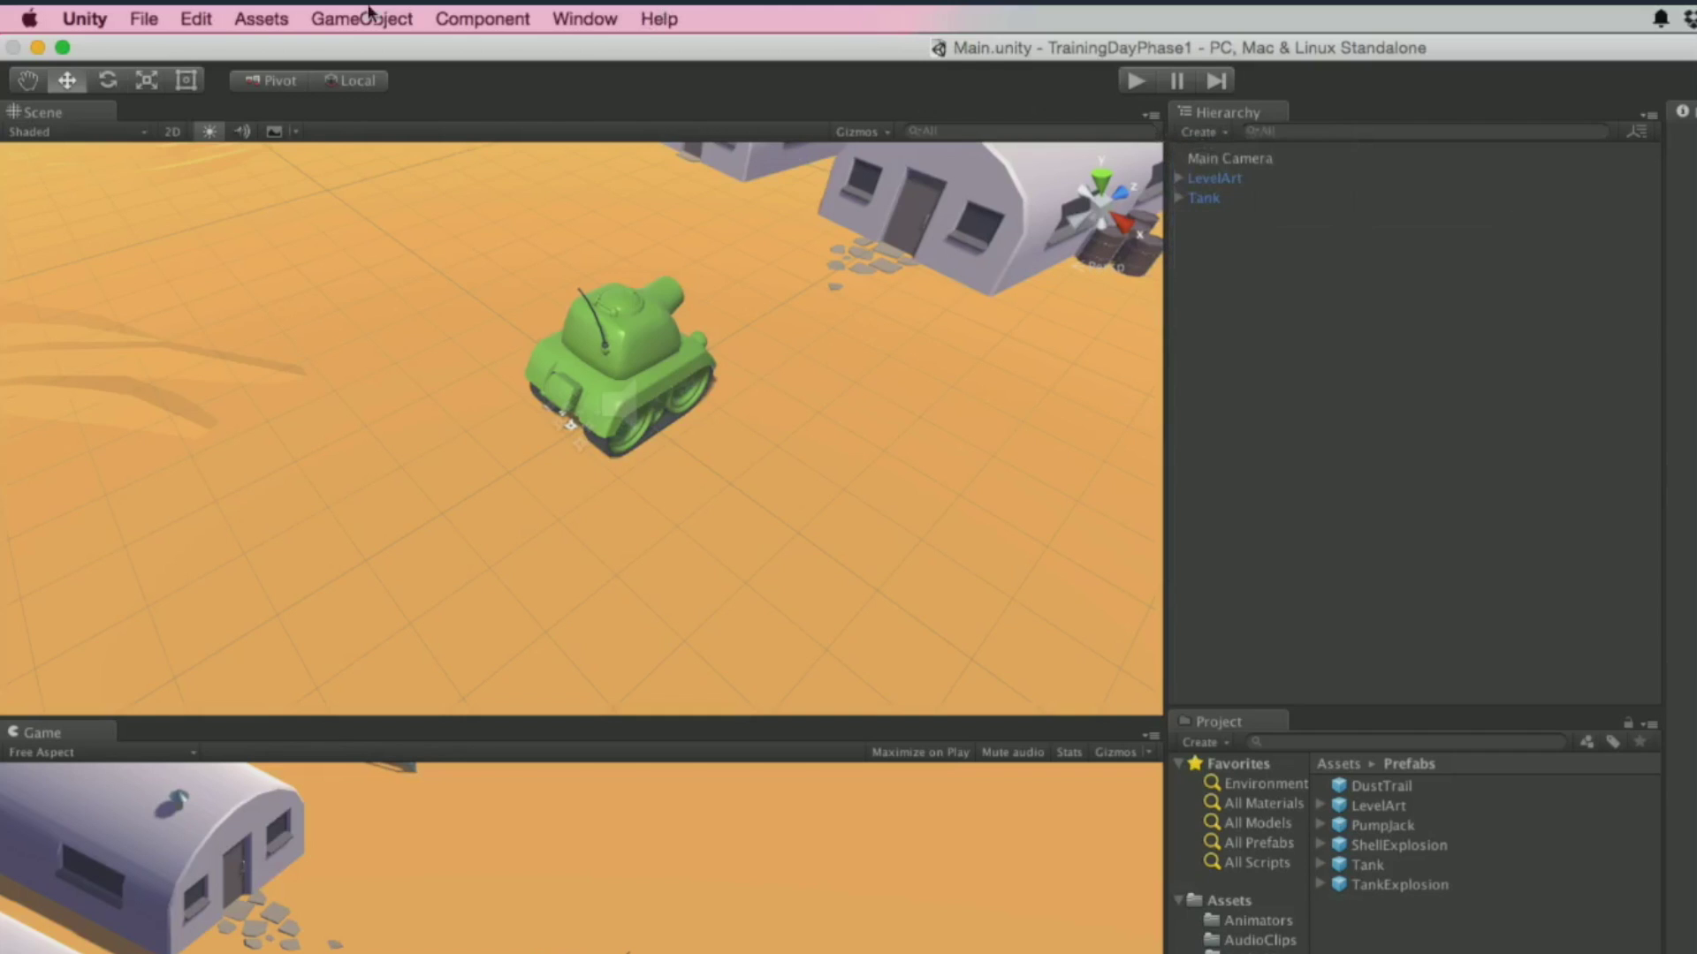
pyautogui.click(372, 13)
pyautogui.click(372, 12)
pyautogui.click(1219, 134)
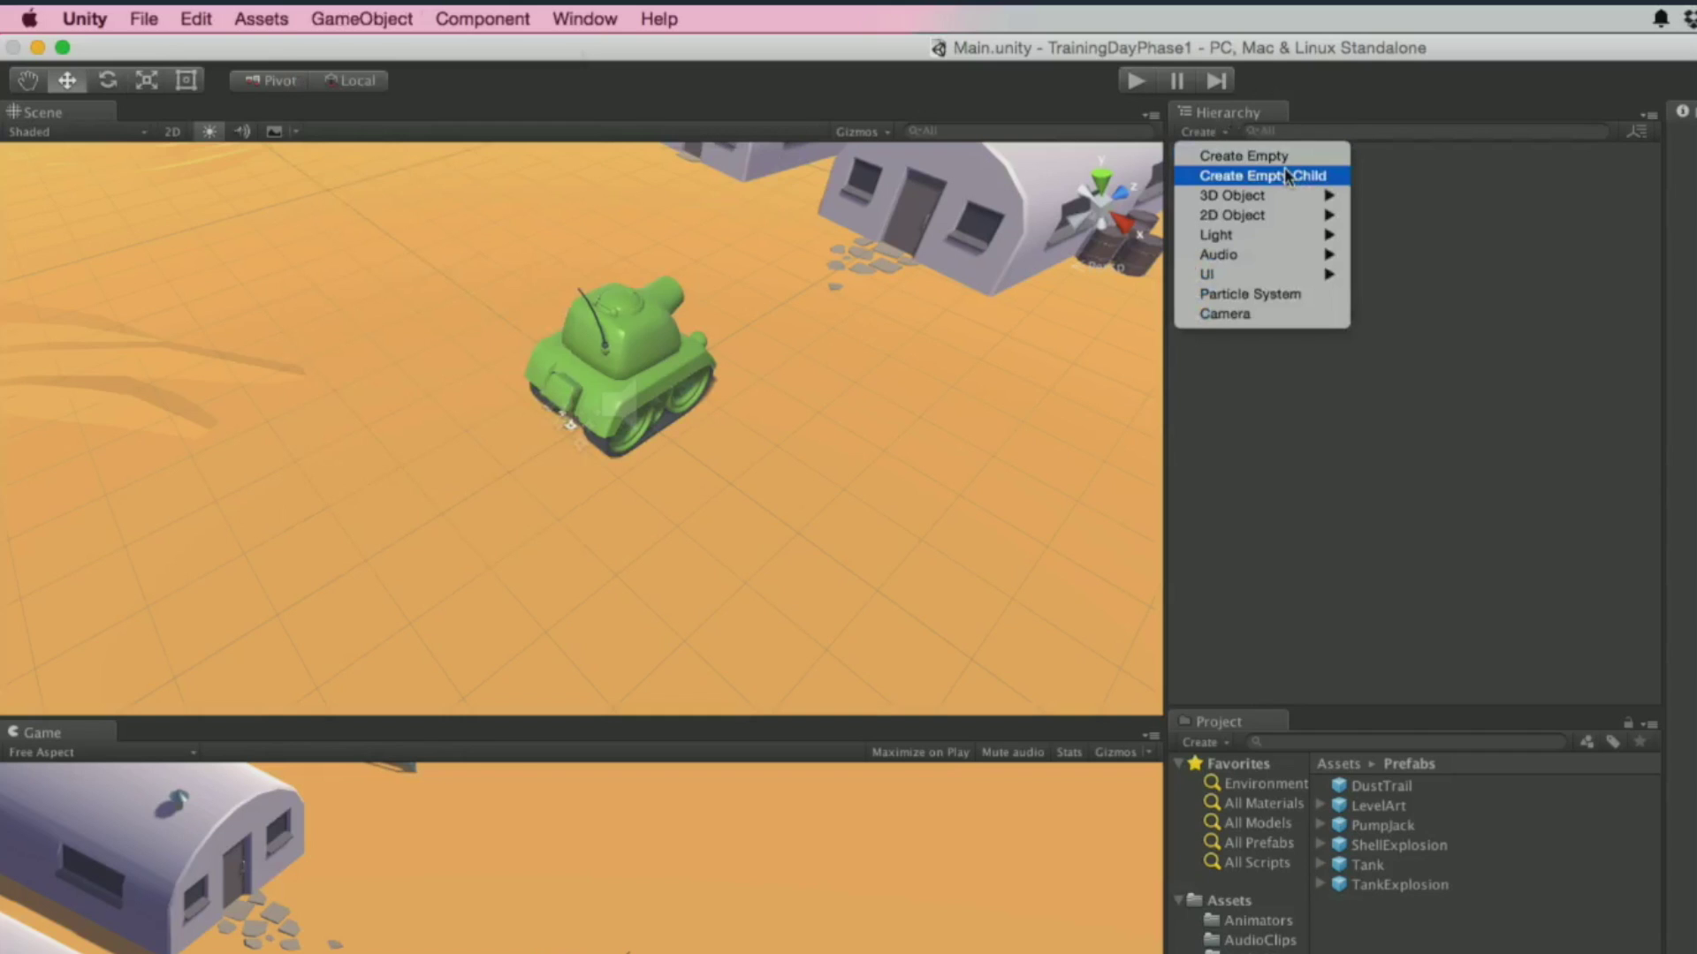
pyautogui.click(1217, 130)
pyautogui.rightClick(1218, 176)
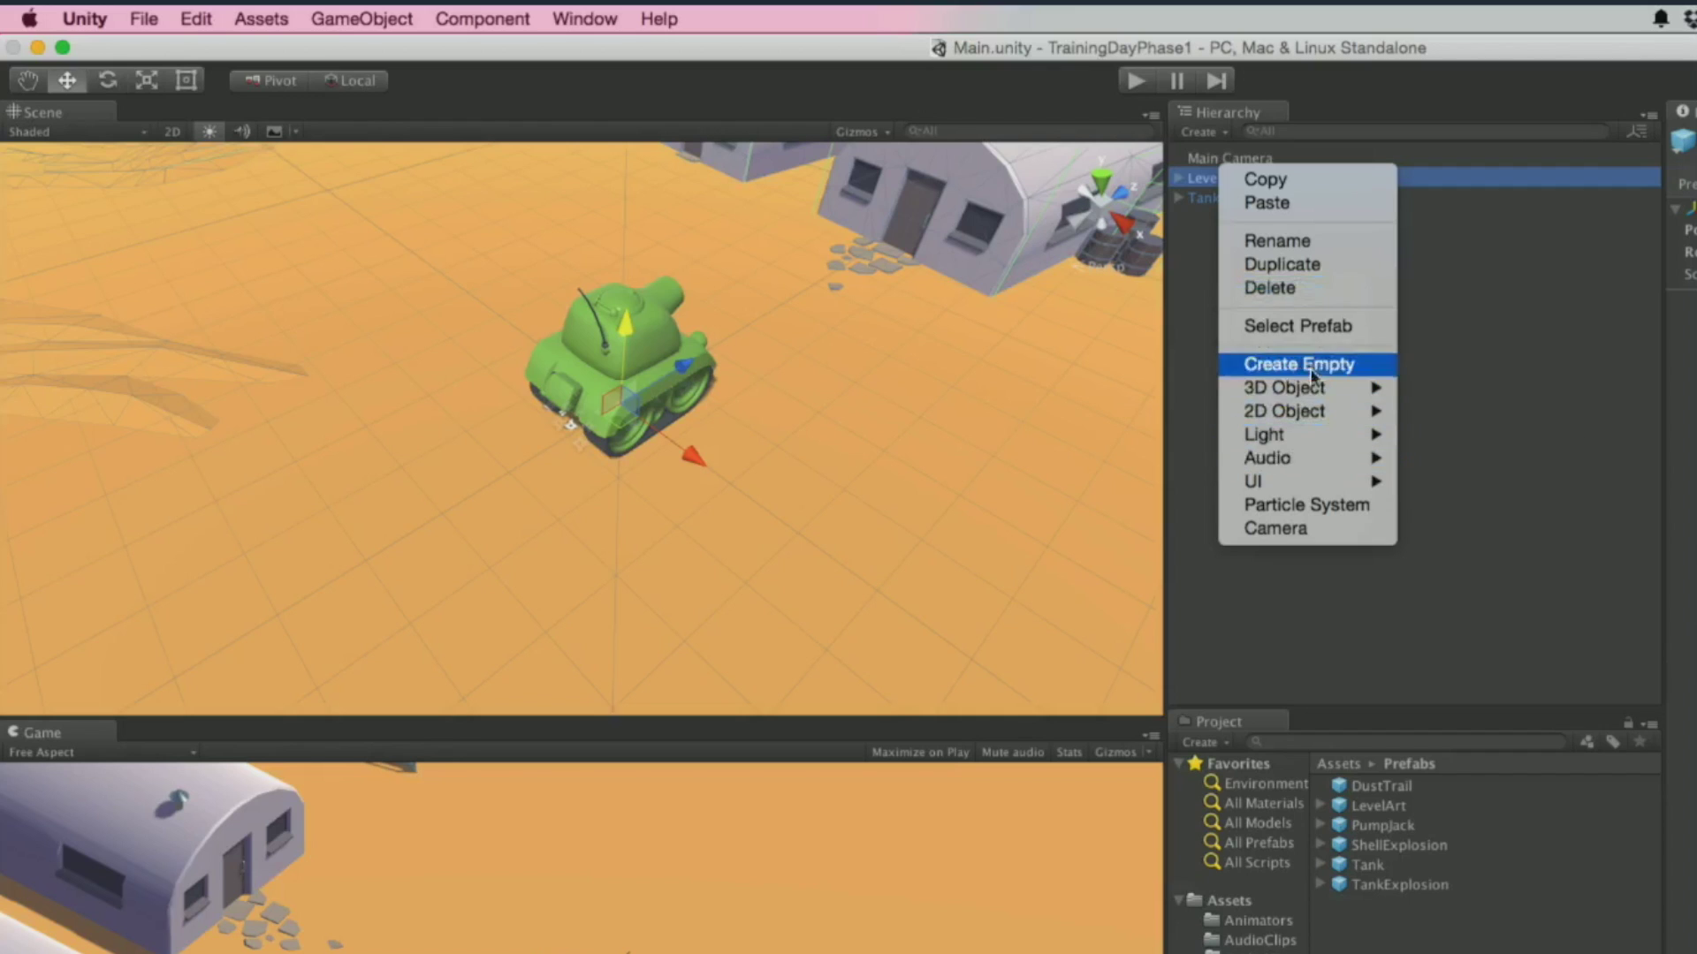
pyautogui.click(1328, 82)
pyautogui.click(1330, 296)
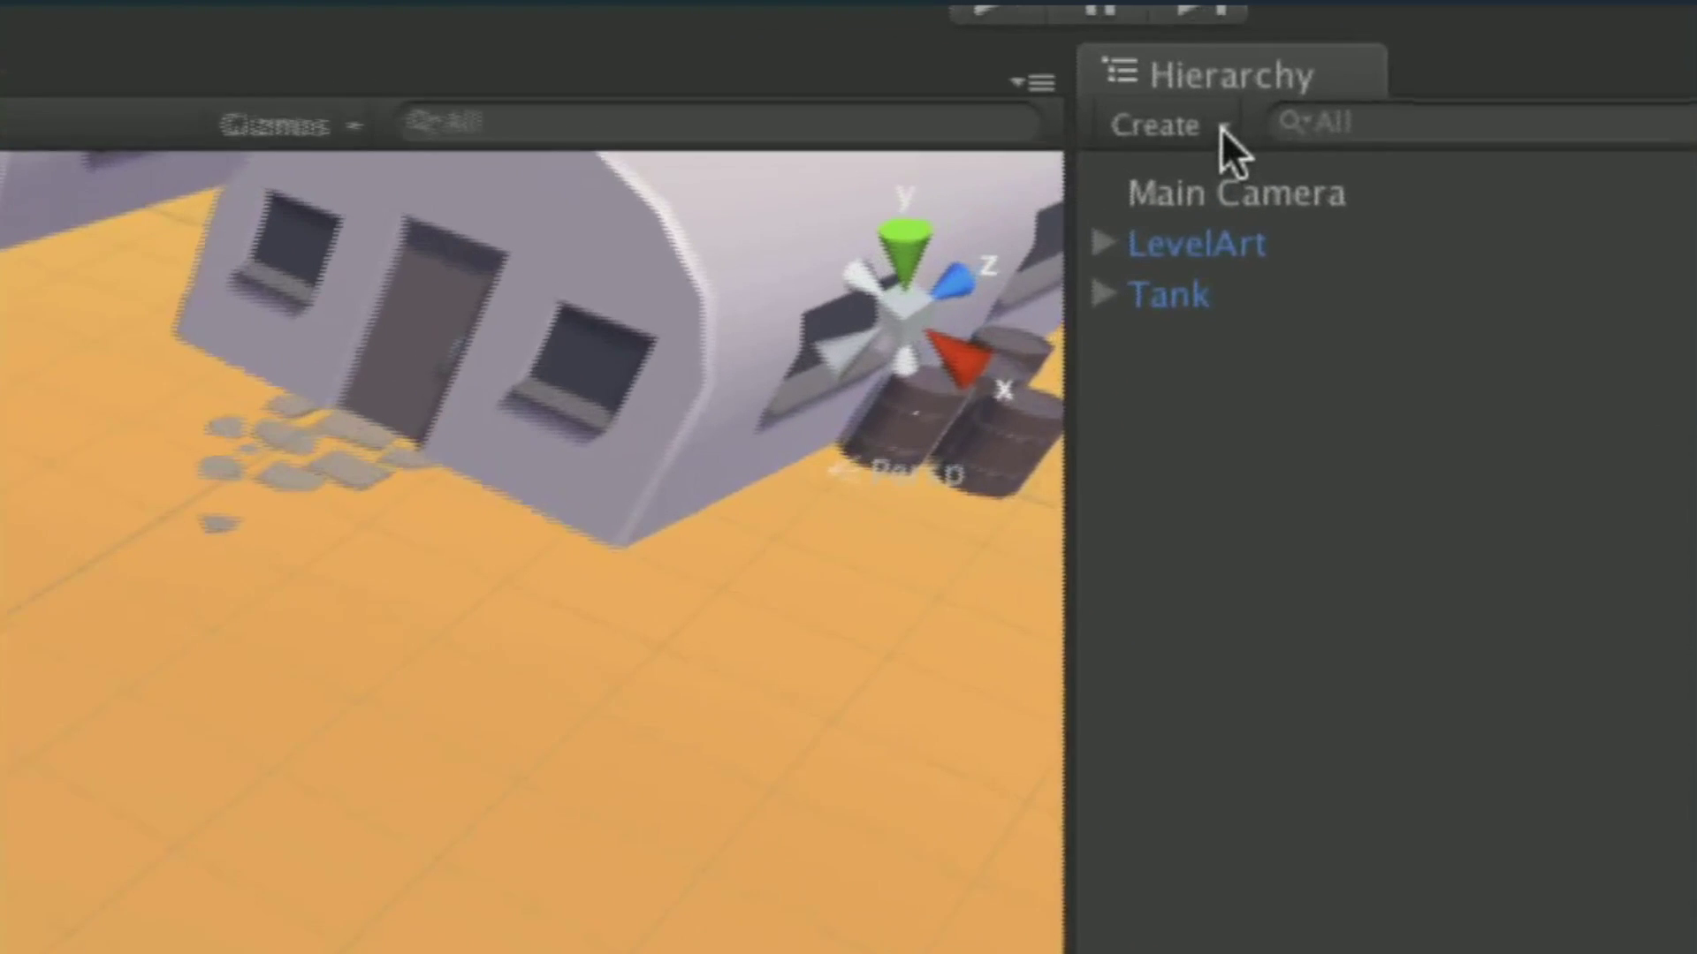
# Step: Create an empty GameObject in the scene and name it CameraRig
pyautogui.click(1223, 132)
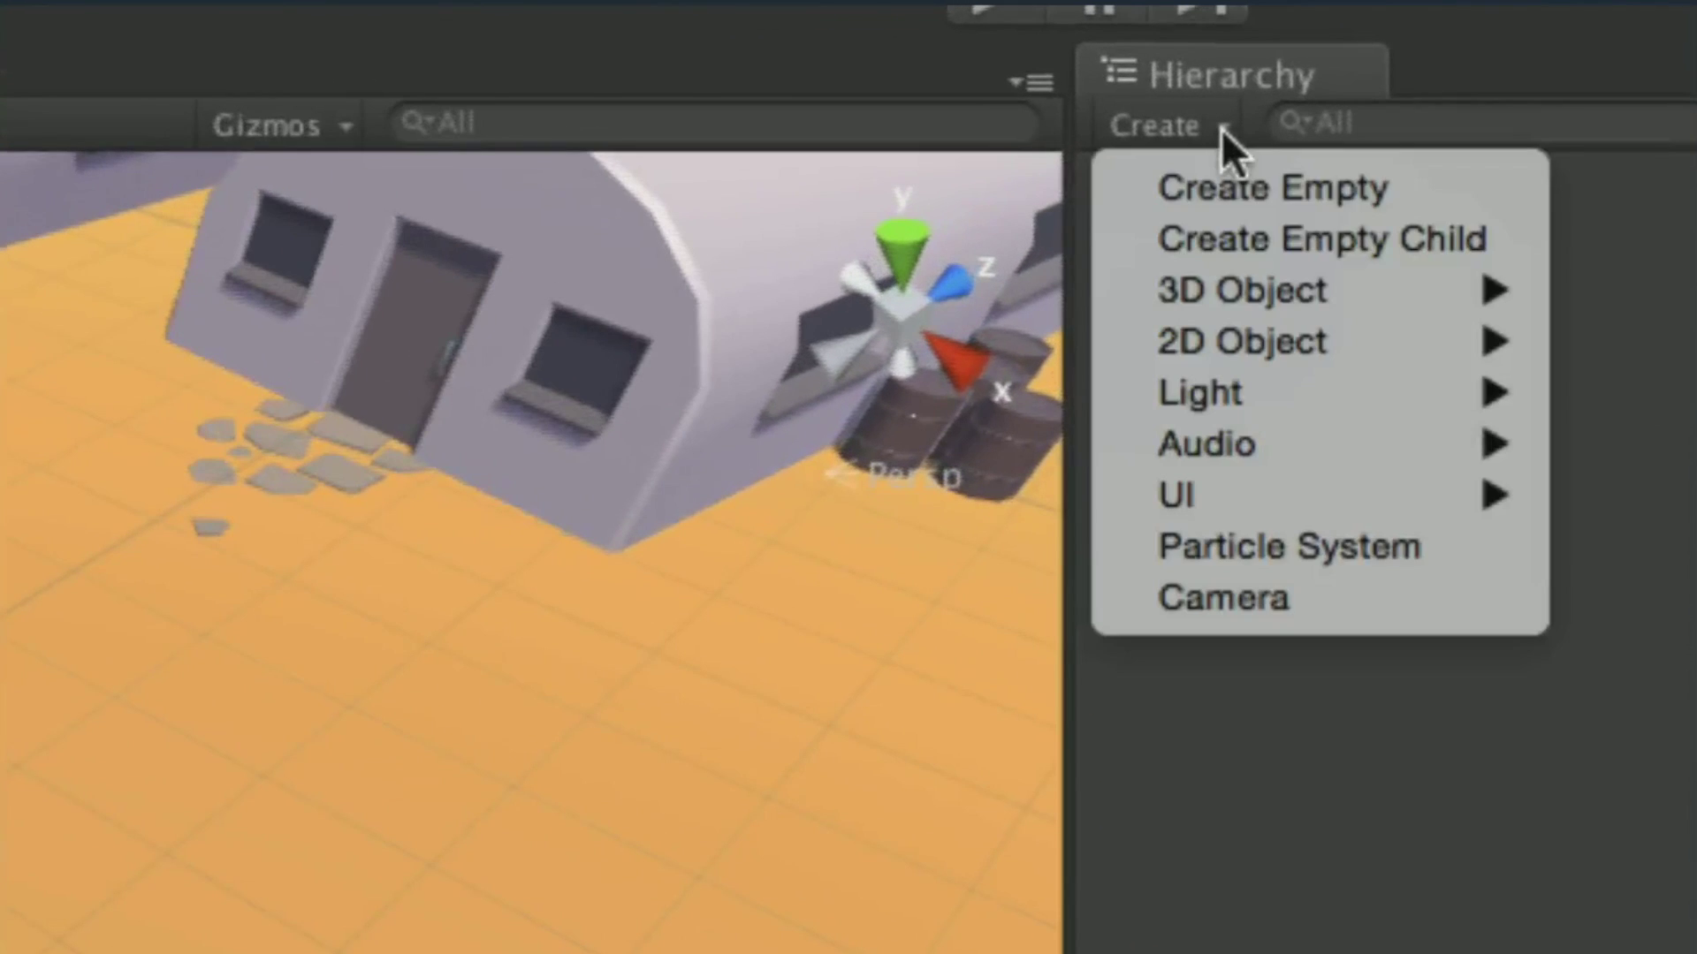
pyautogui.click(1371, 185)
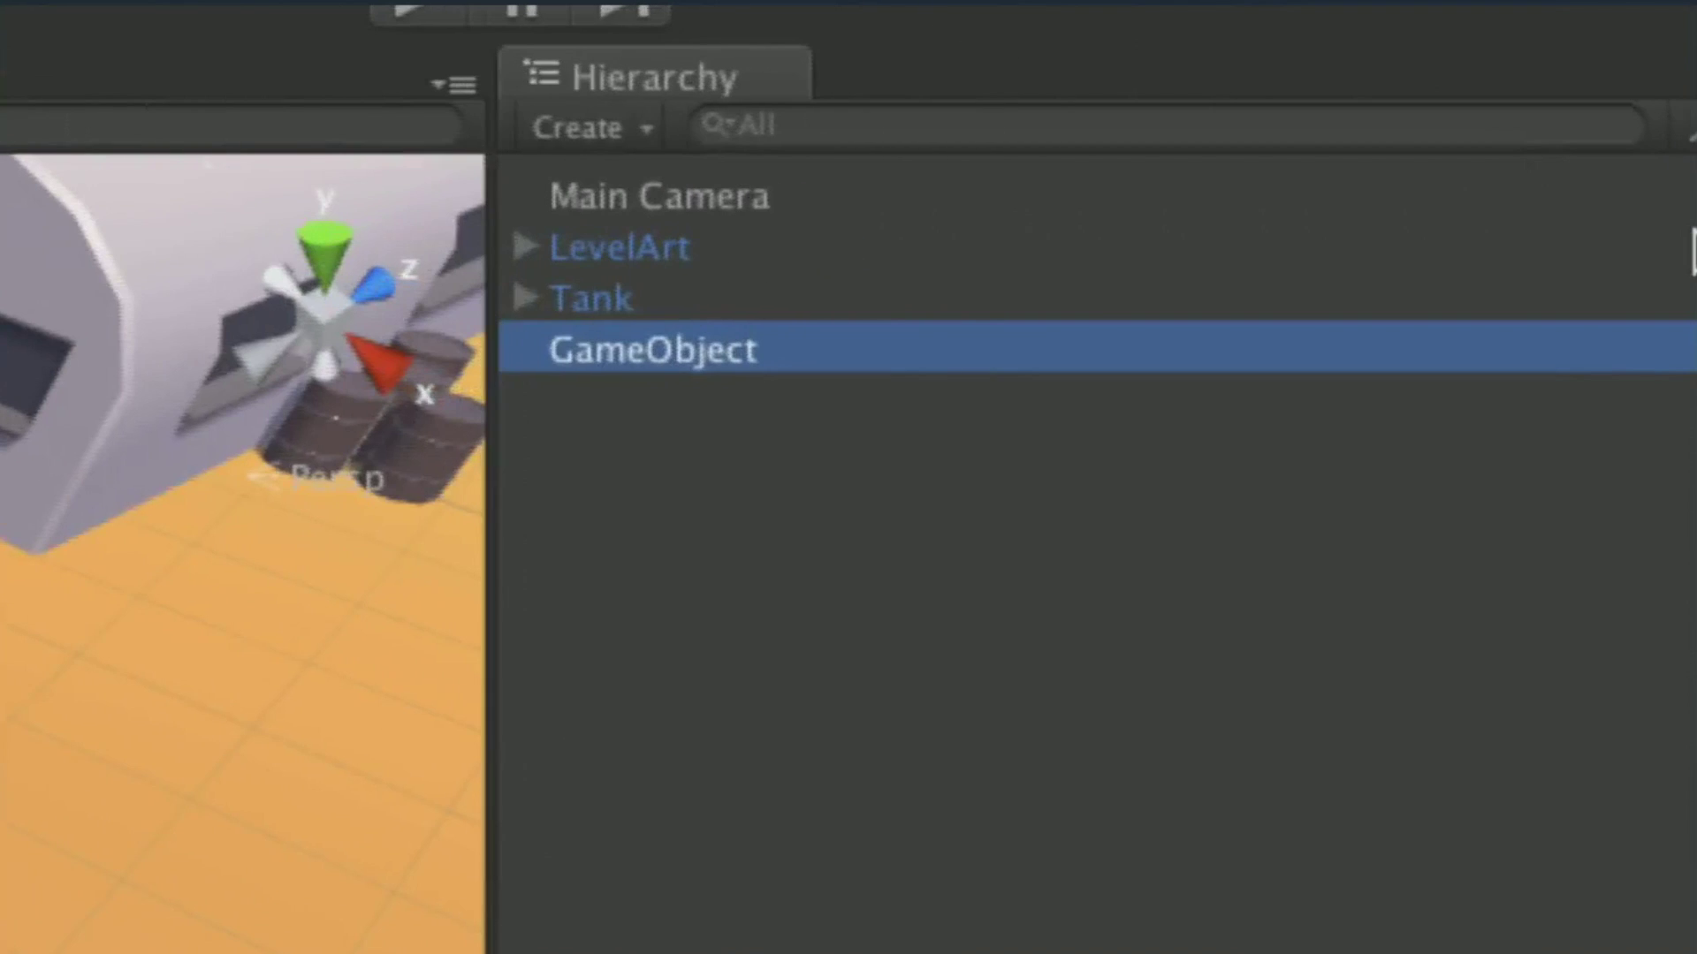
pyautogui.press('Return')
pyautogui.write('CAmera')
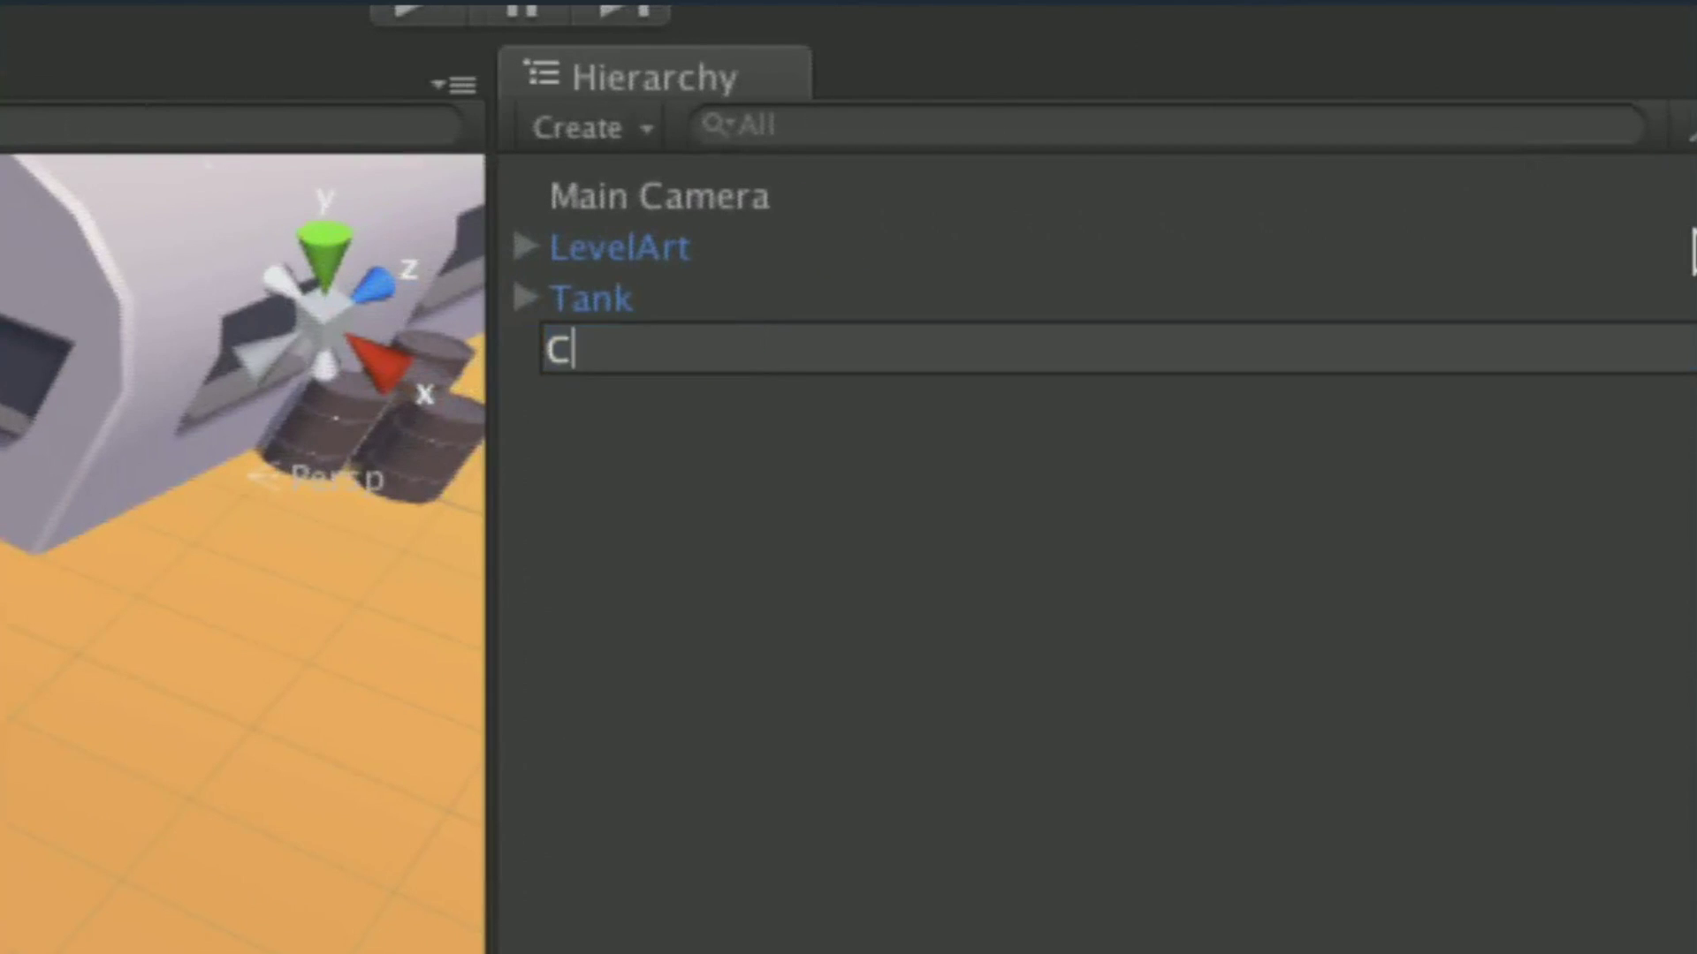
pyautogui.press('BackSpace')
pyautogui.press('BackSpace')
pyautogui.press('BackSpace')
pyautogui.press('BackSpace')
pyautogui.press('BackSpace')
pyautogui.write('ameraRig')
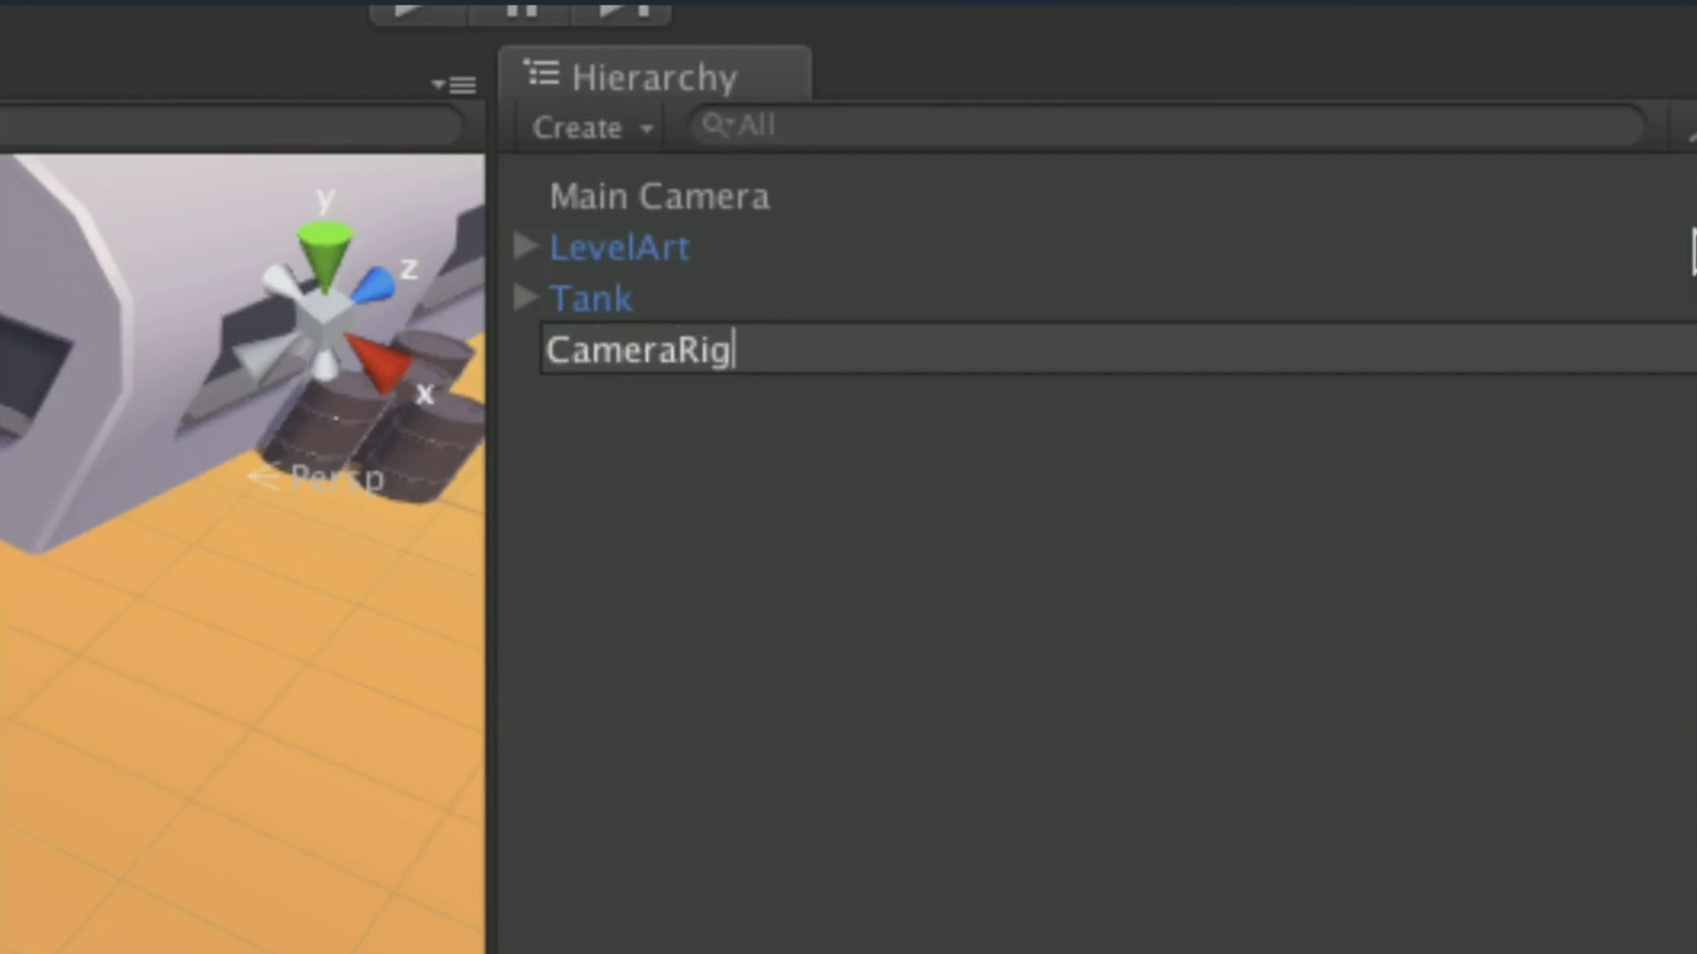
pyautogui.press('Return')
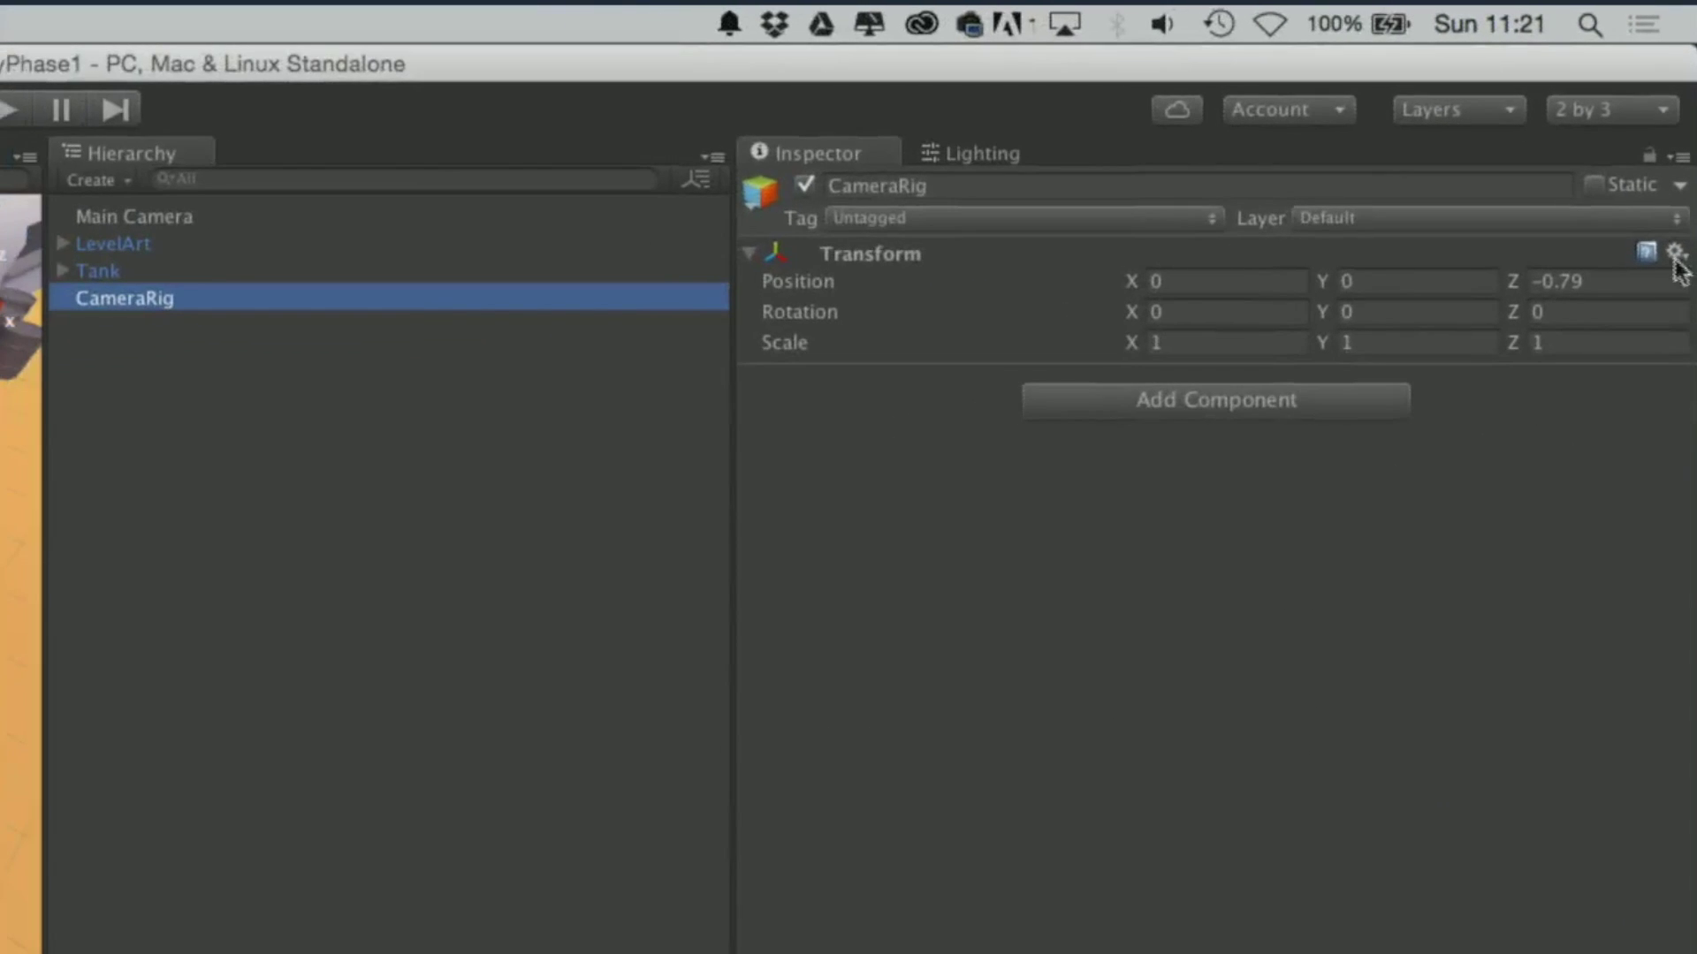
# Step: Set the CameraRig's Z position to 0
pyautogui.click(1653, 287)
pyautogui.write('0')
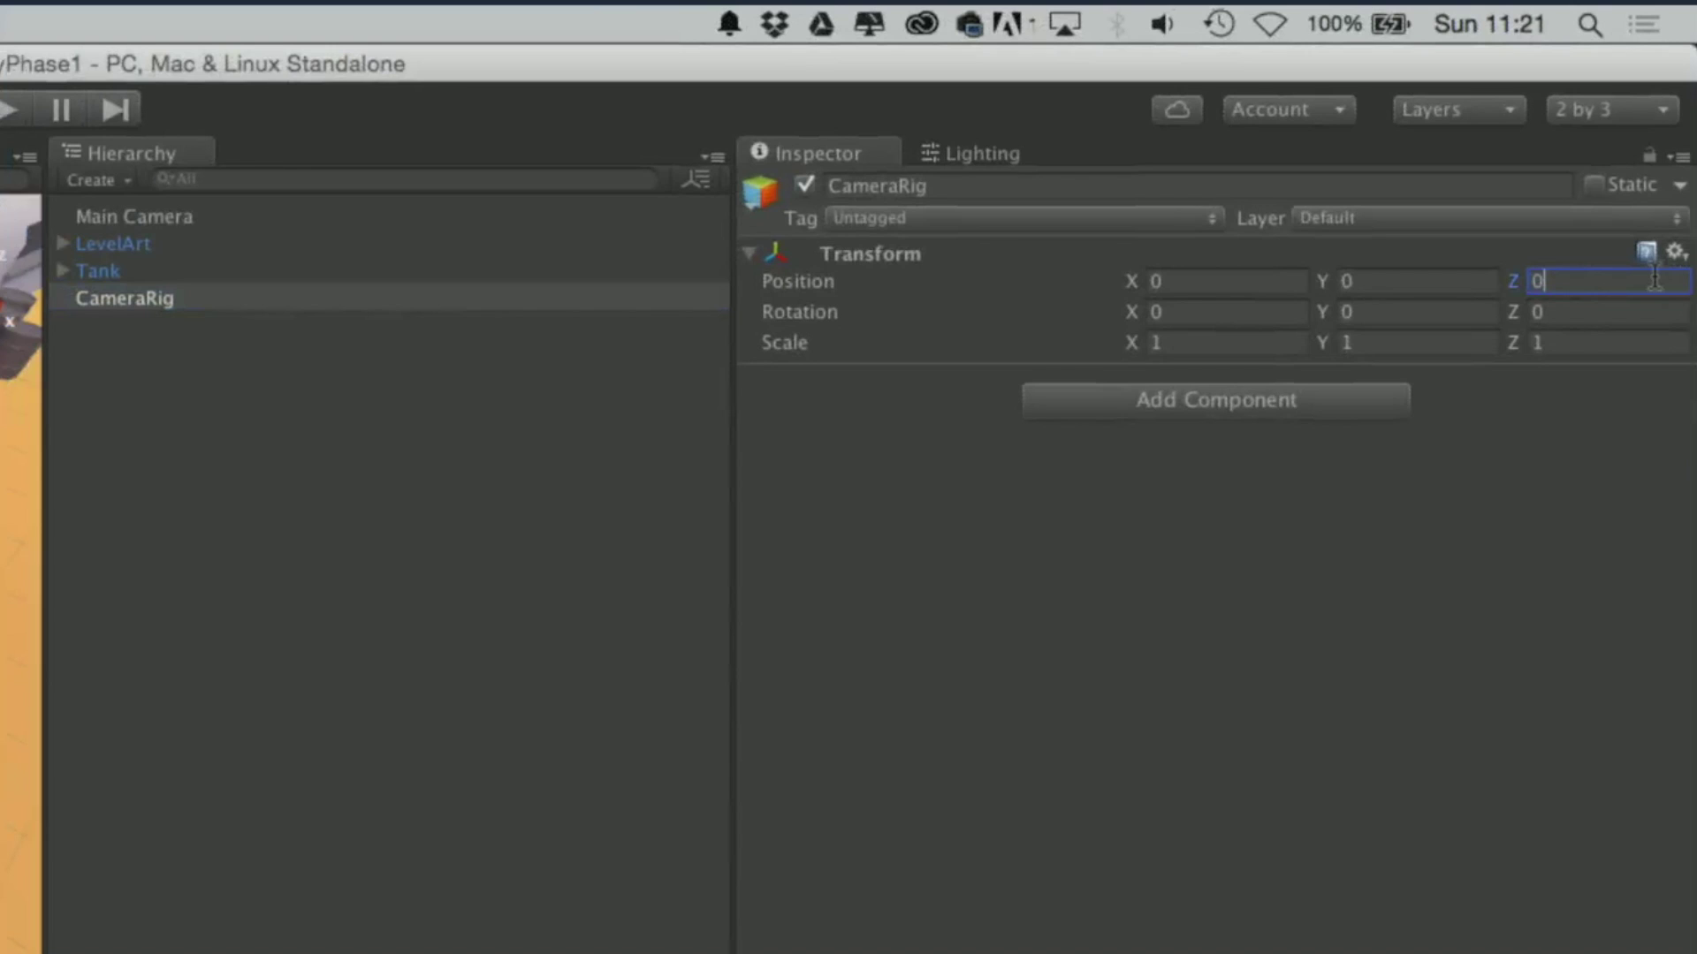
pyautogui.click(1676, 251)
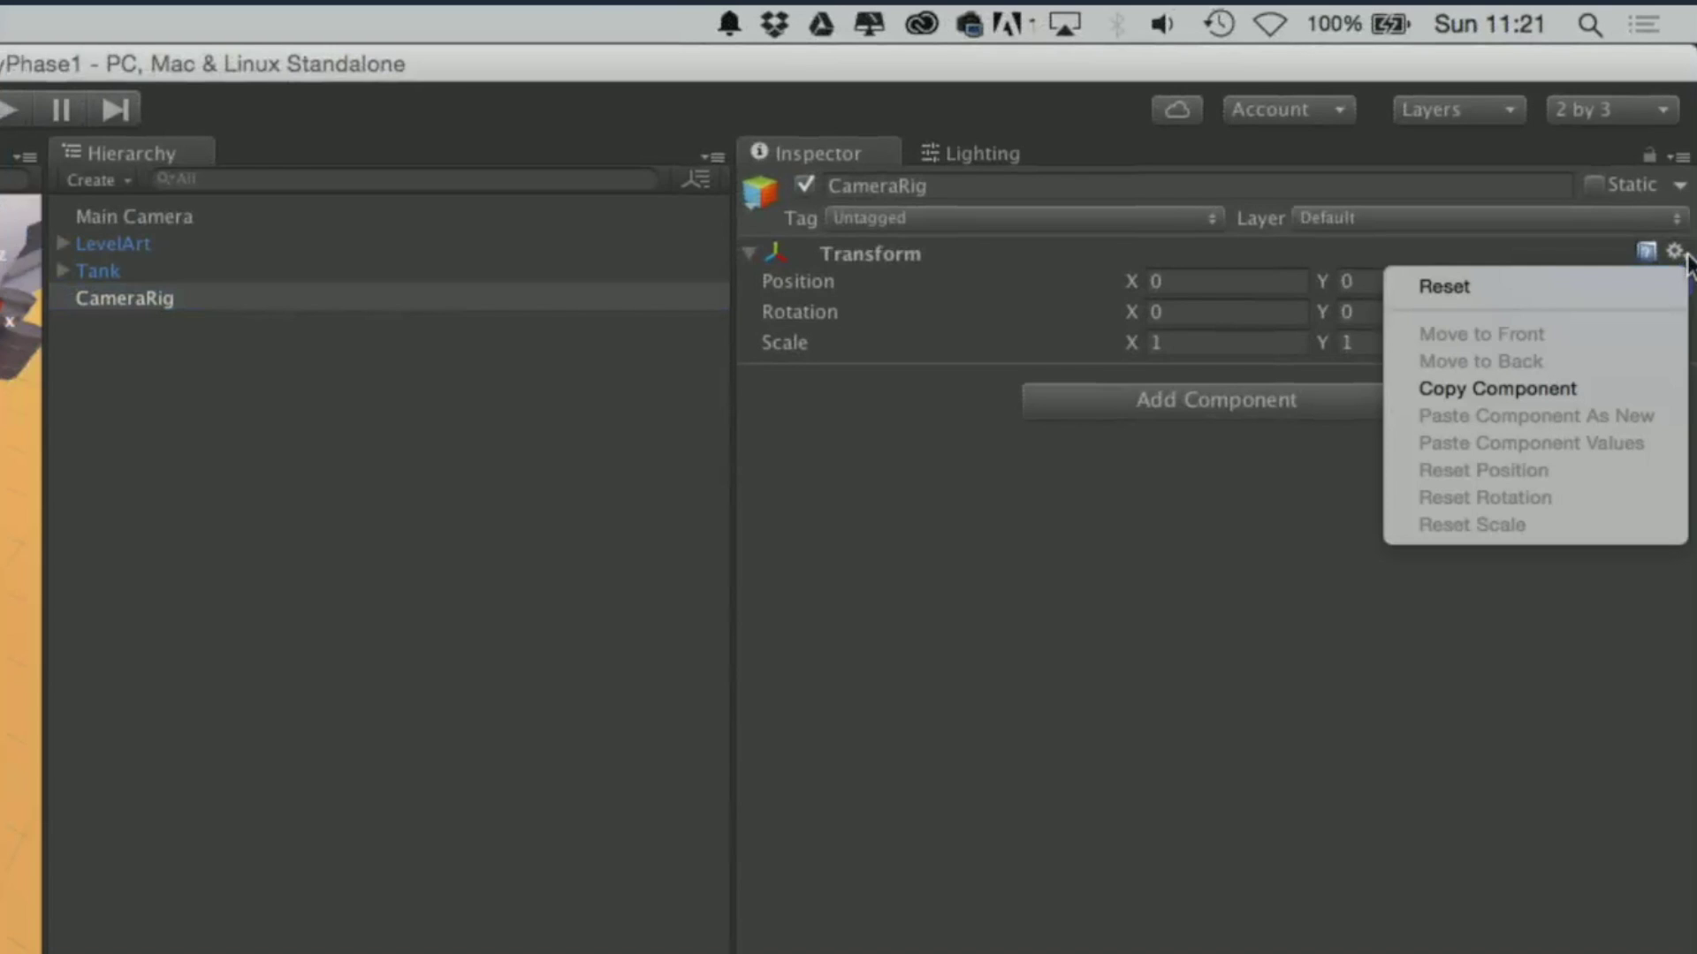
# Step: Set the CameraRig's X position to 0.66 and apply Reset Position to its Transform component
pyautogui.click(1250, 282)
pyautogui.write('0.66')
pyautogui.click(1675, 253)
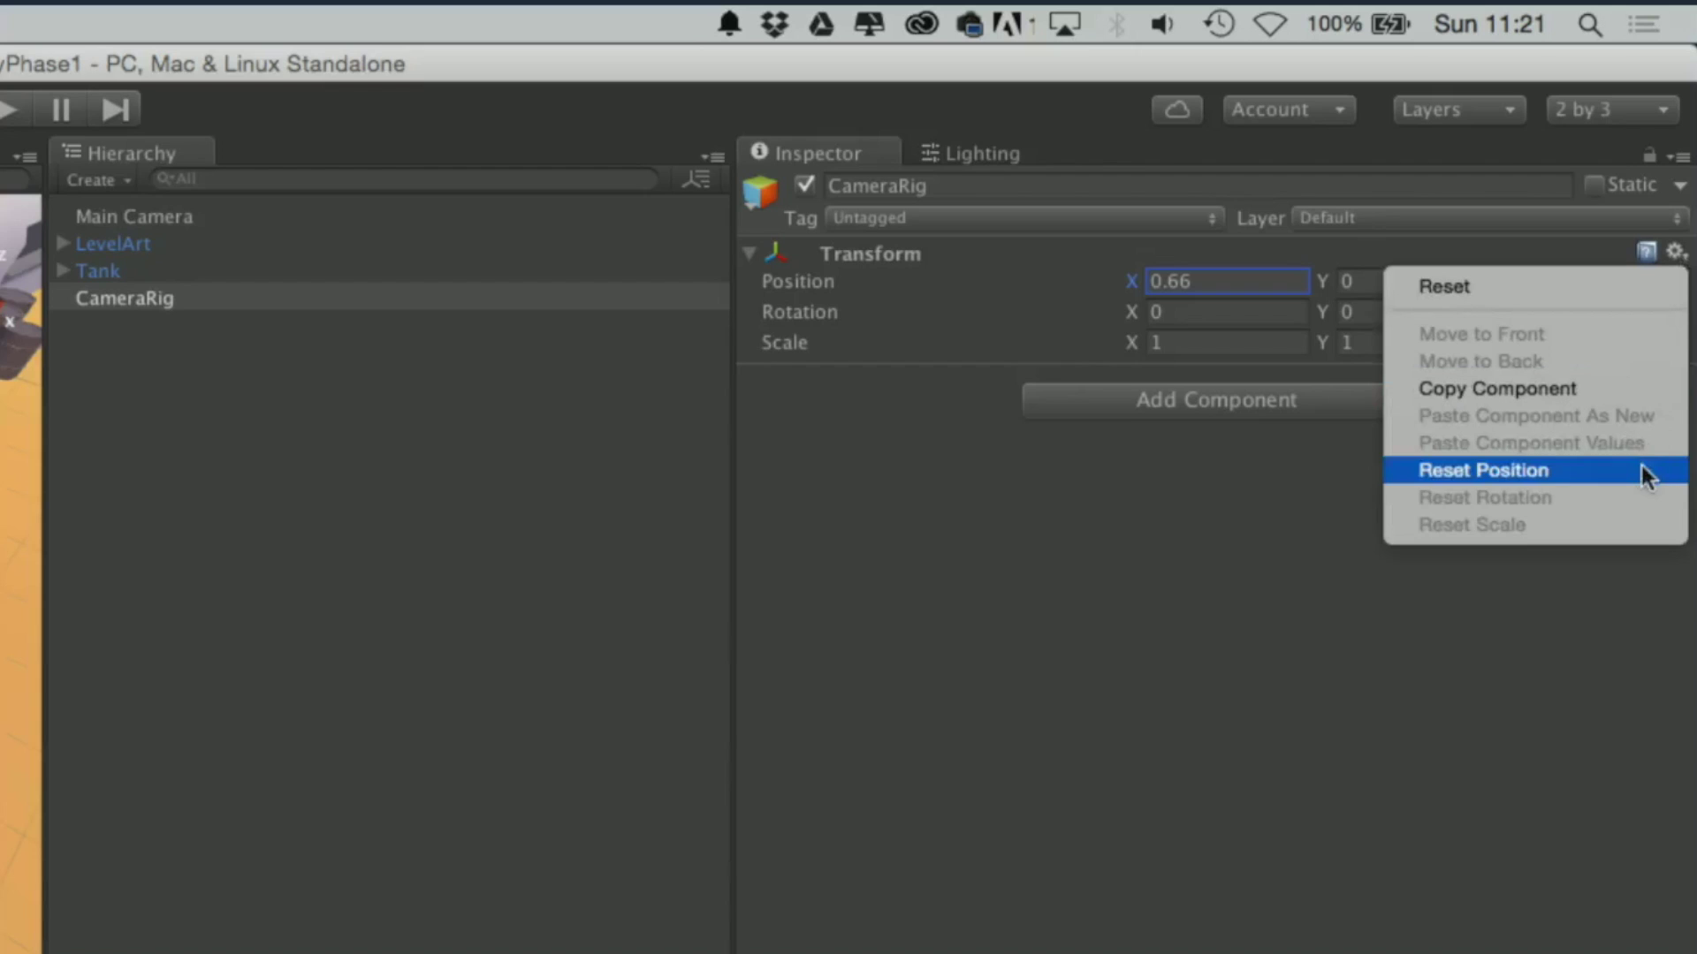
pyautogui.click(1675, 253)
pyautogui.click(1679, 251)
pyautogui.click(1550, 470)
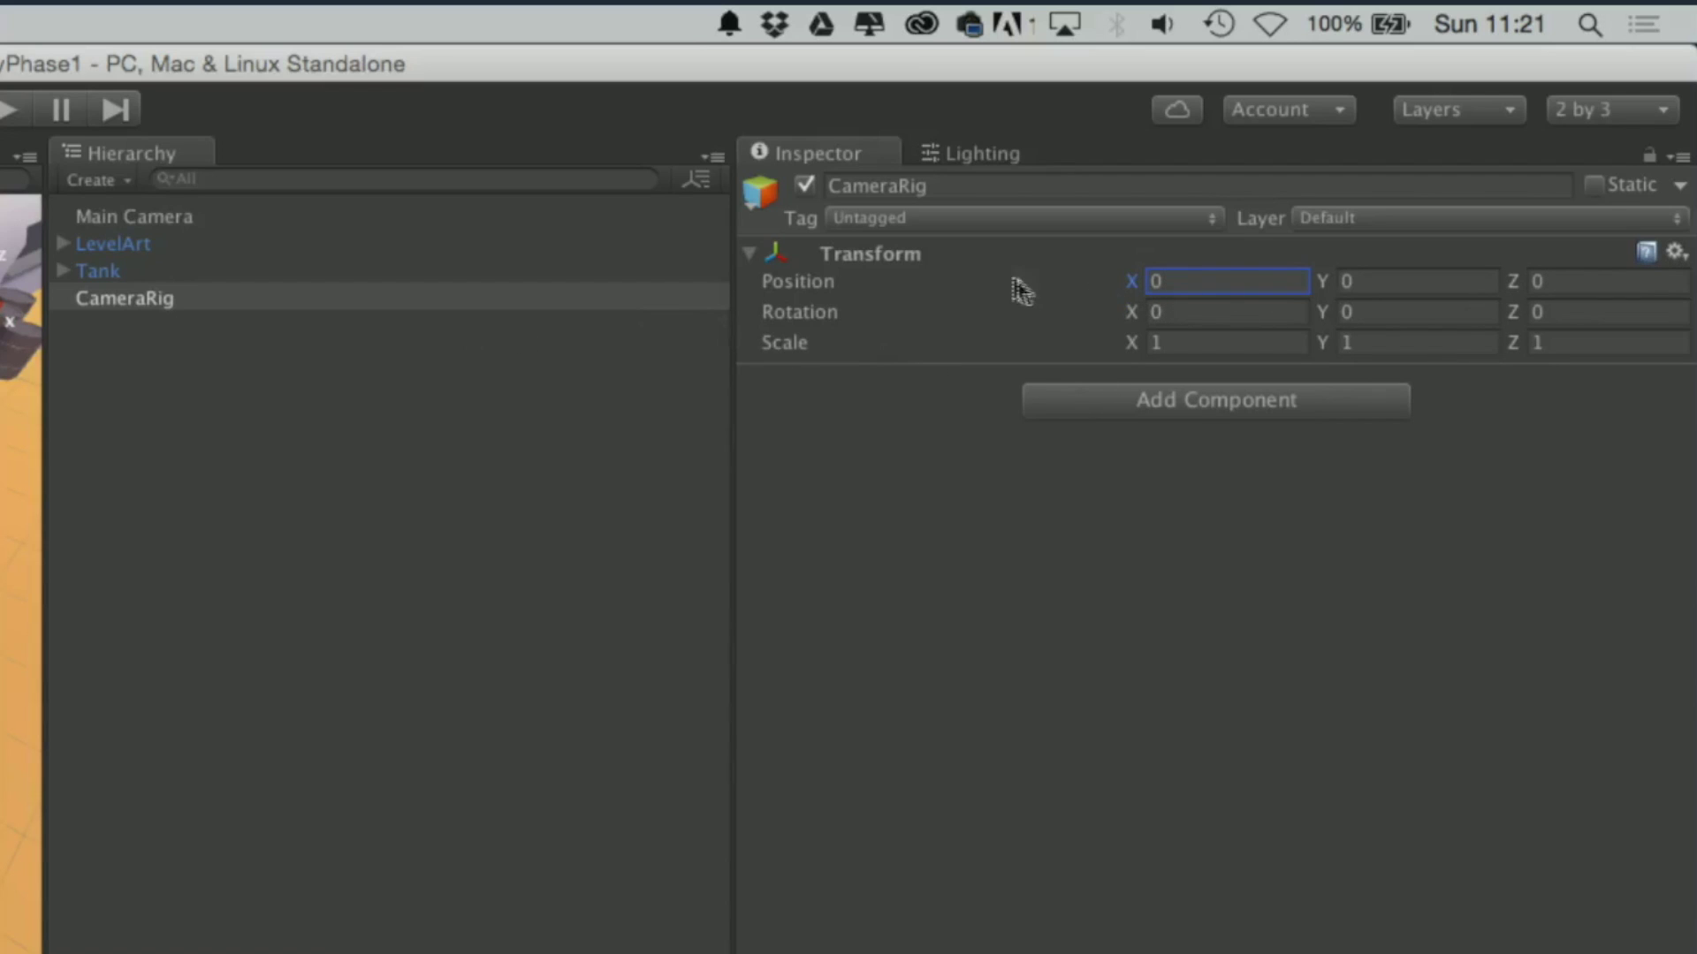
# Step: Set the CameraRig's rotation to 40 on X and 60 on Y
pyautogui.click(1179, 311)
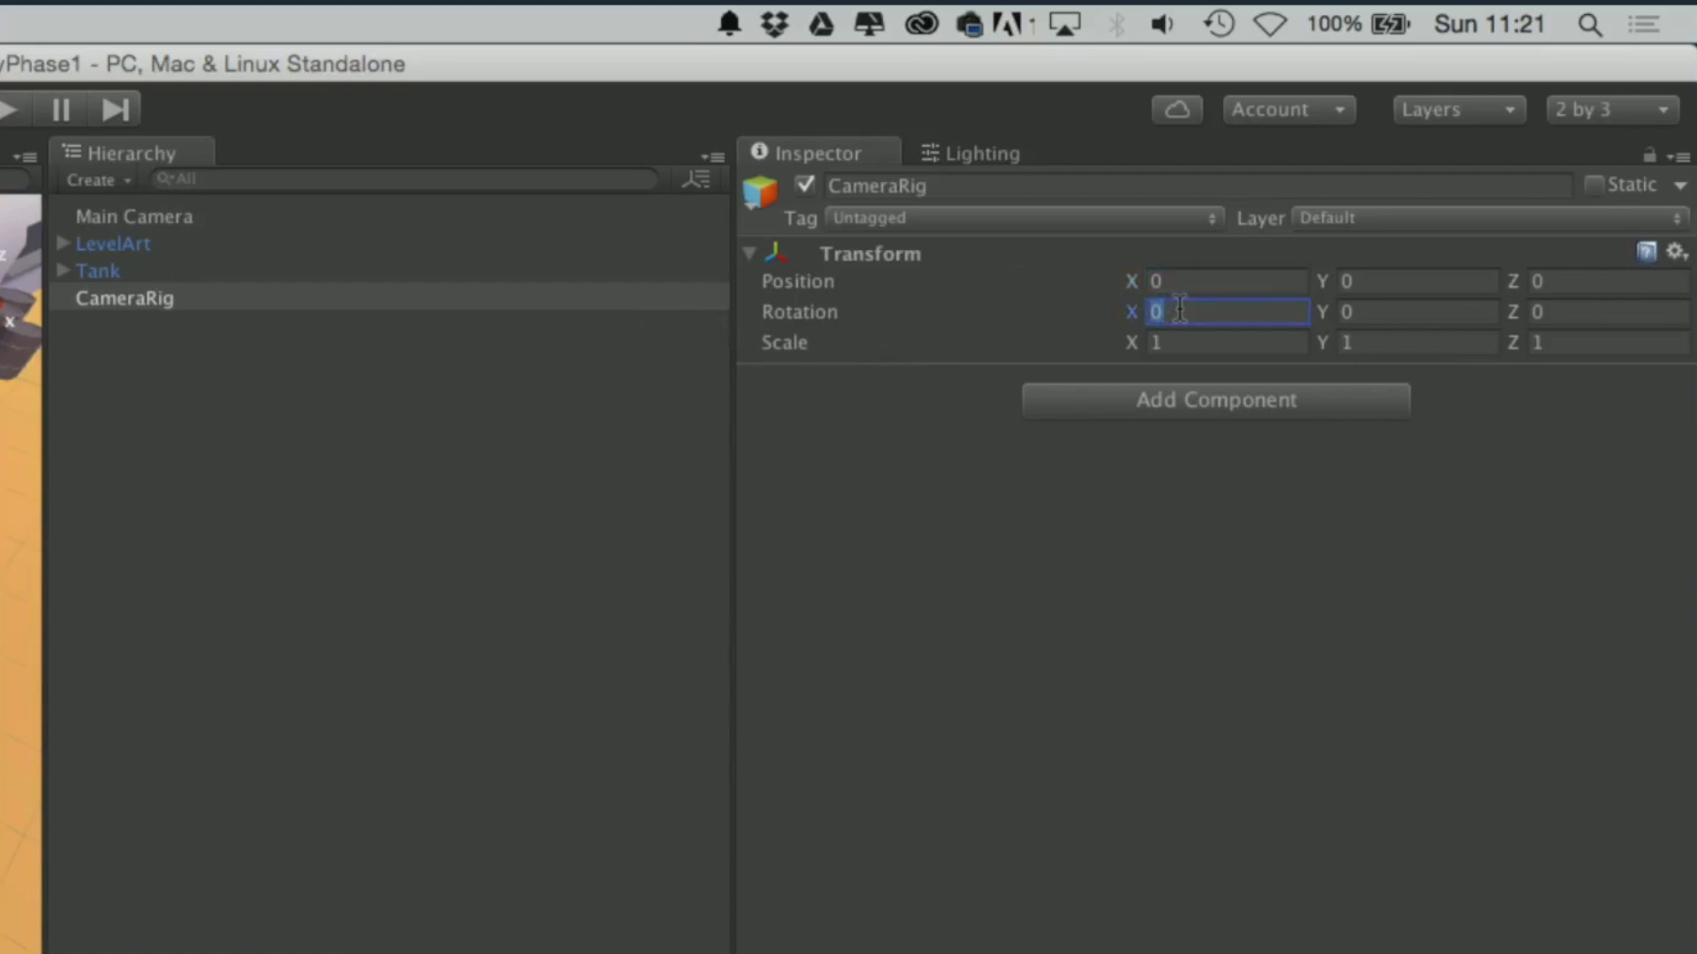
pyautogui.write('40')
pyautogui.press('Tab')
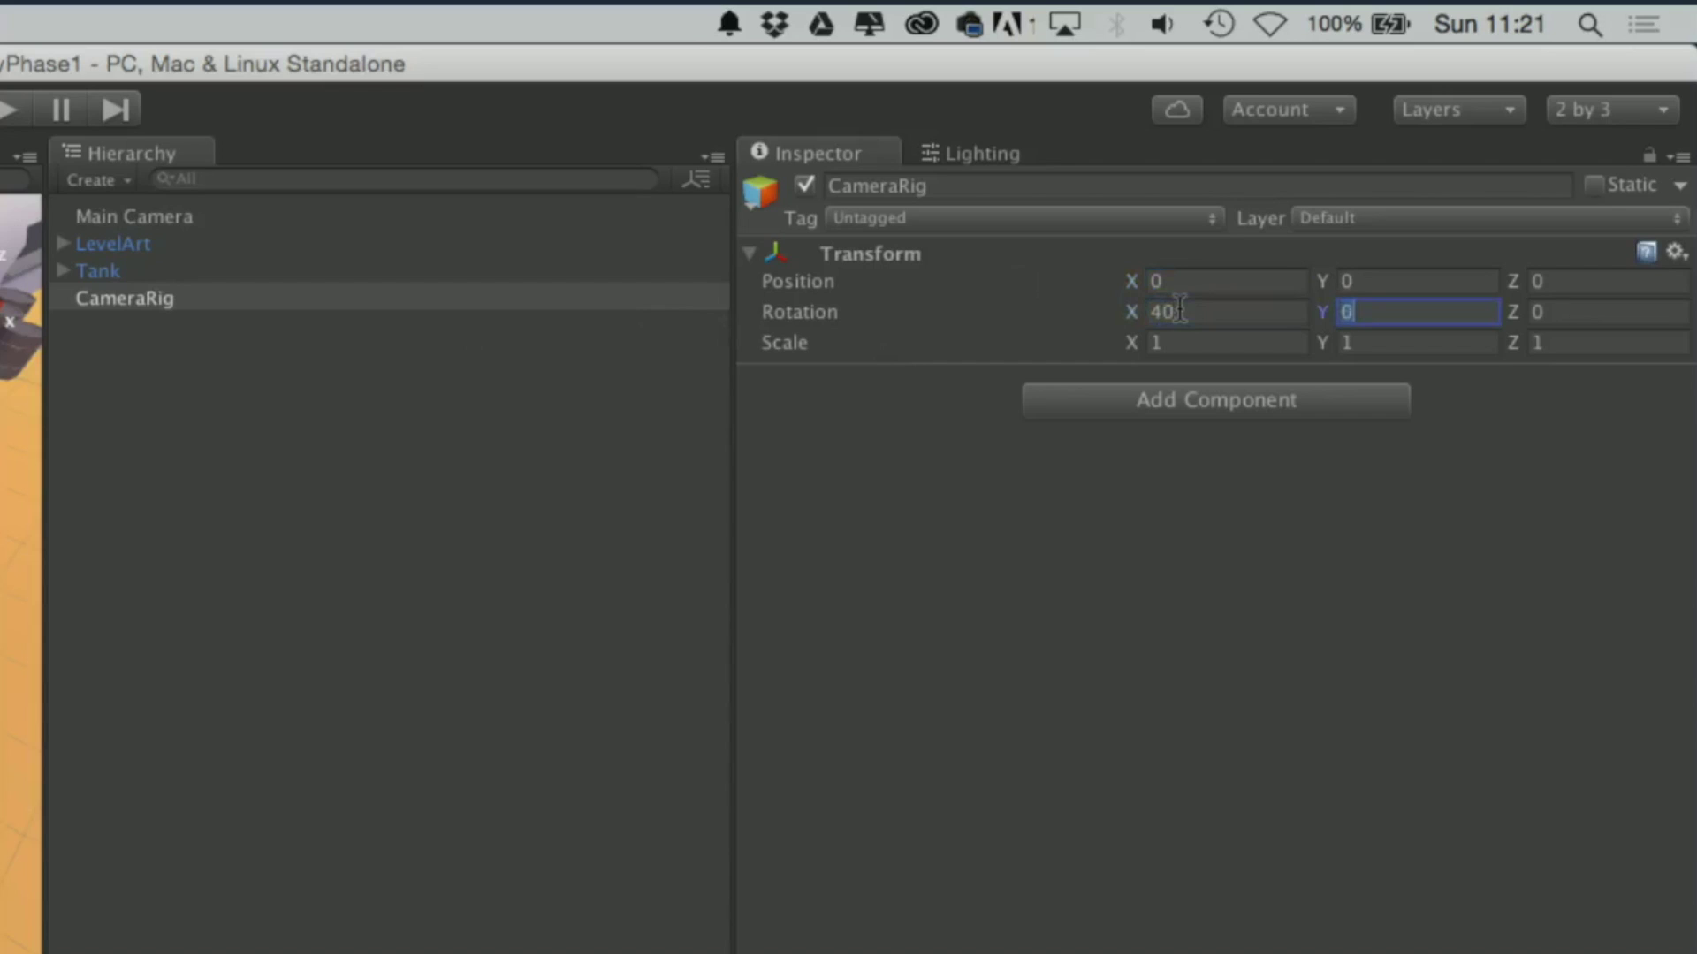
pyautogui.write('60')
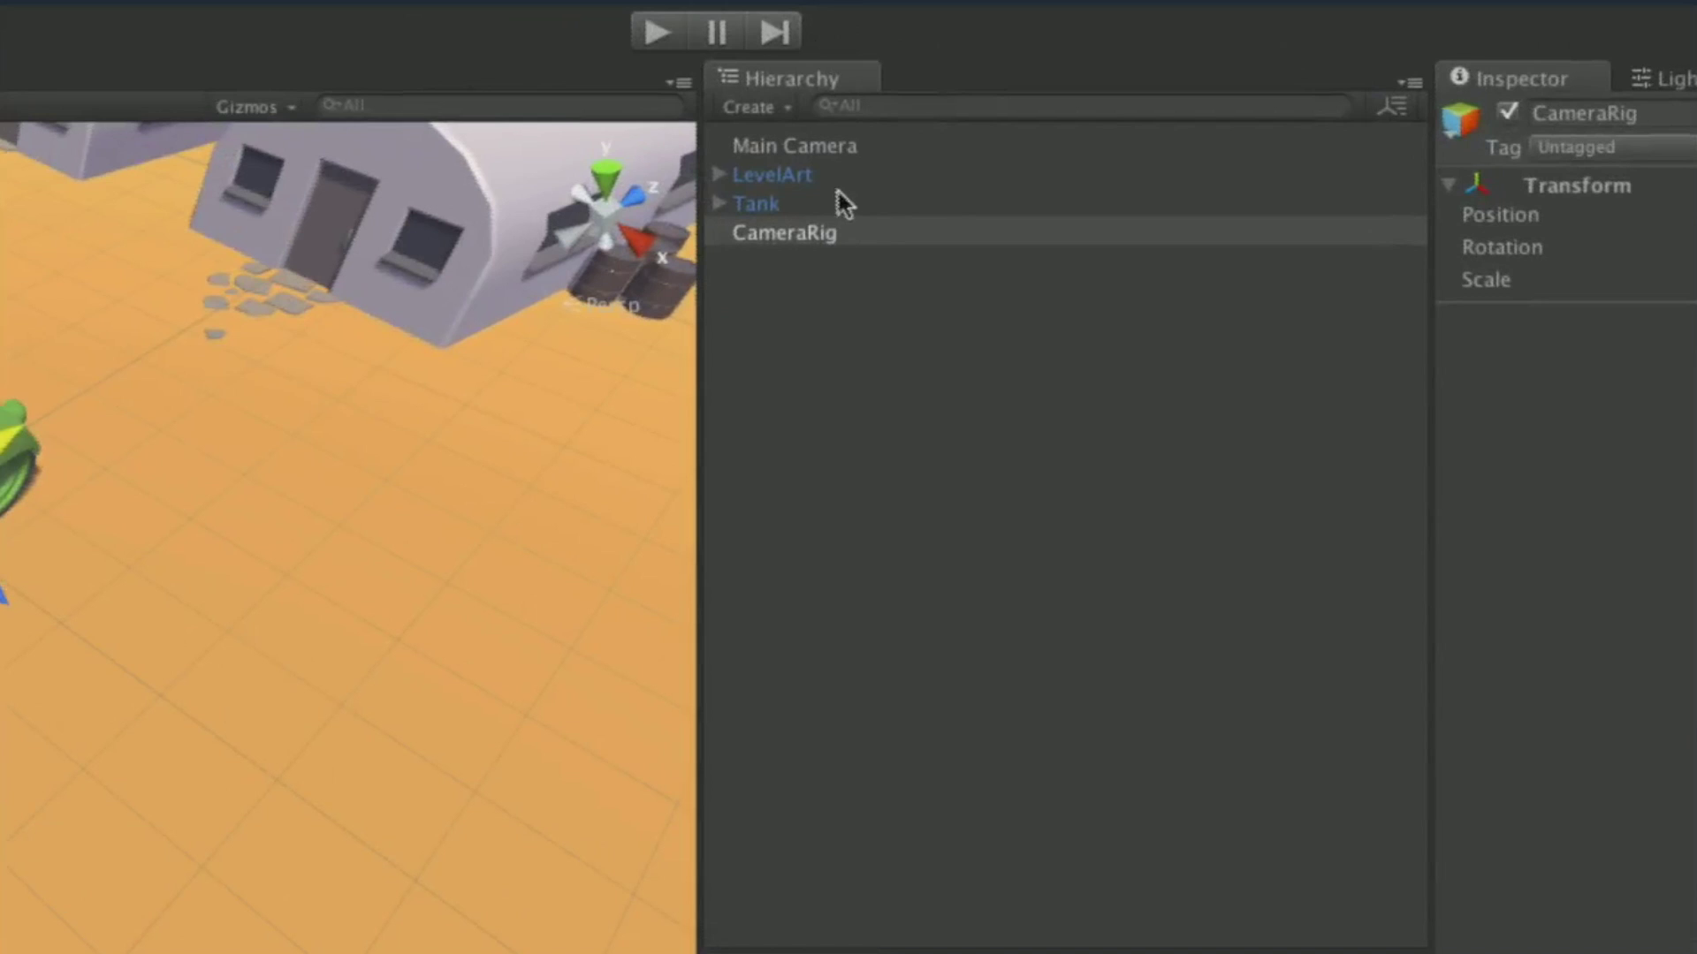
# Step: Make the Main Camera a child of the CameraRig object
pyautogui.moveTo(777, 135); pyautogui.dragTo(852, 238)
pyautogui.hotkey('ctrl', 'z')
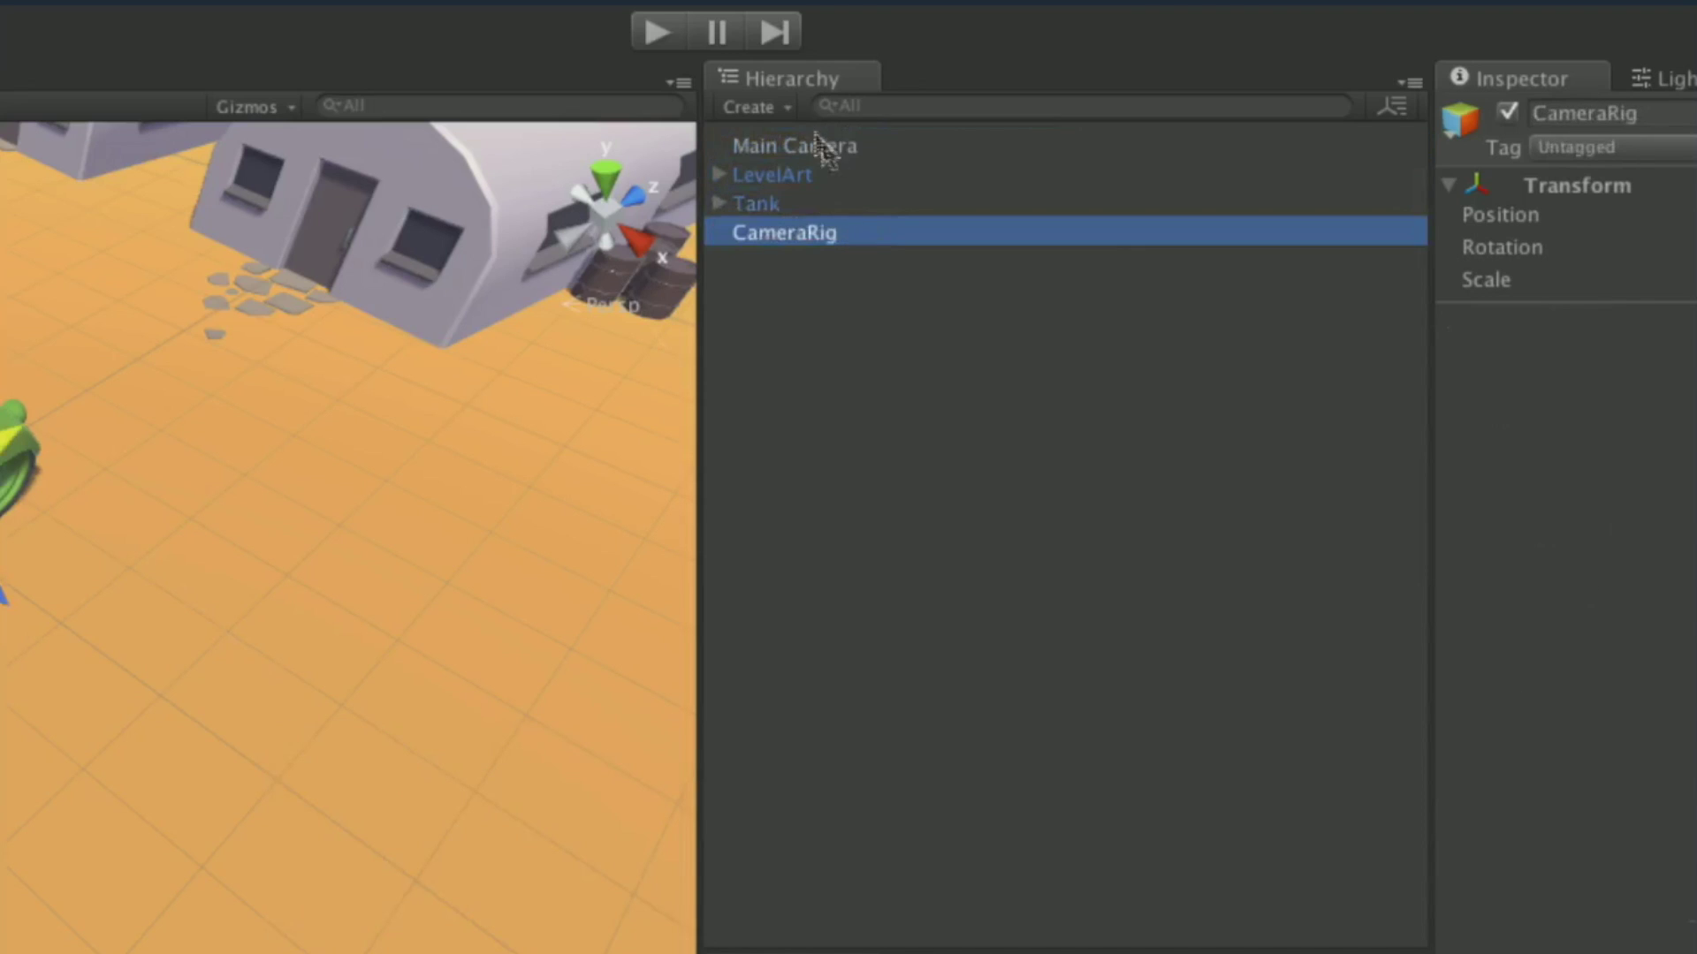
pyautogui.moveTo(825, 144); pyautogui.dragTo(869, 235)
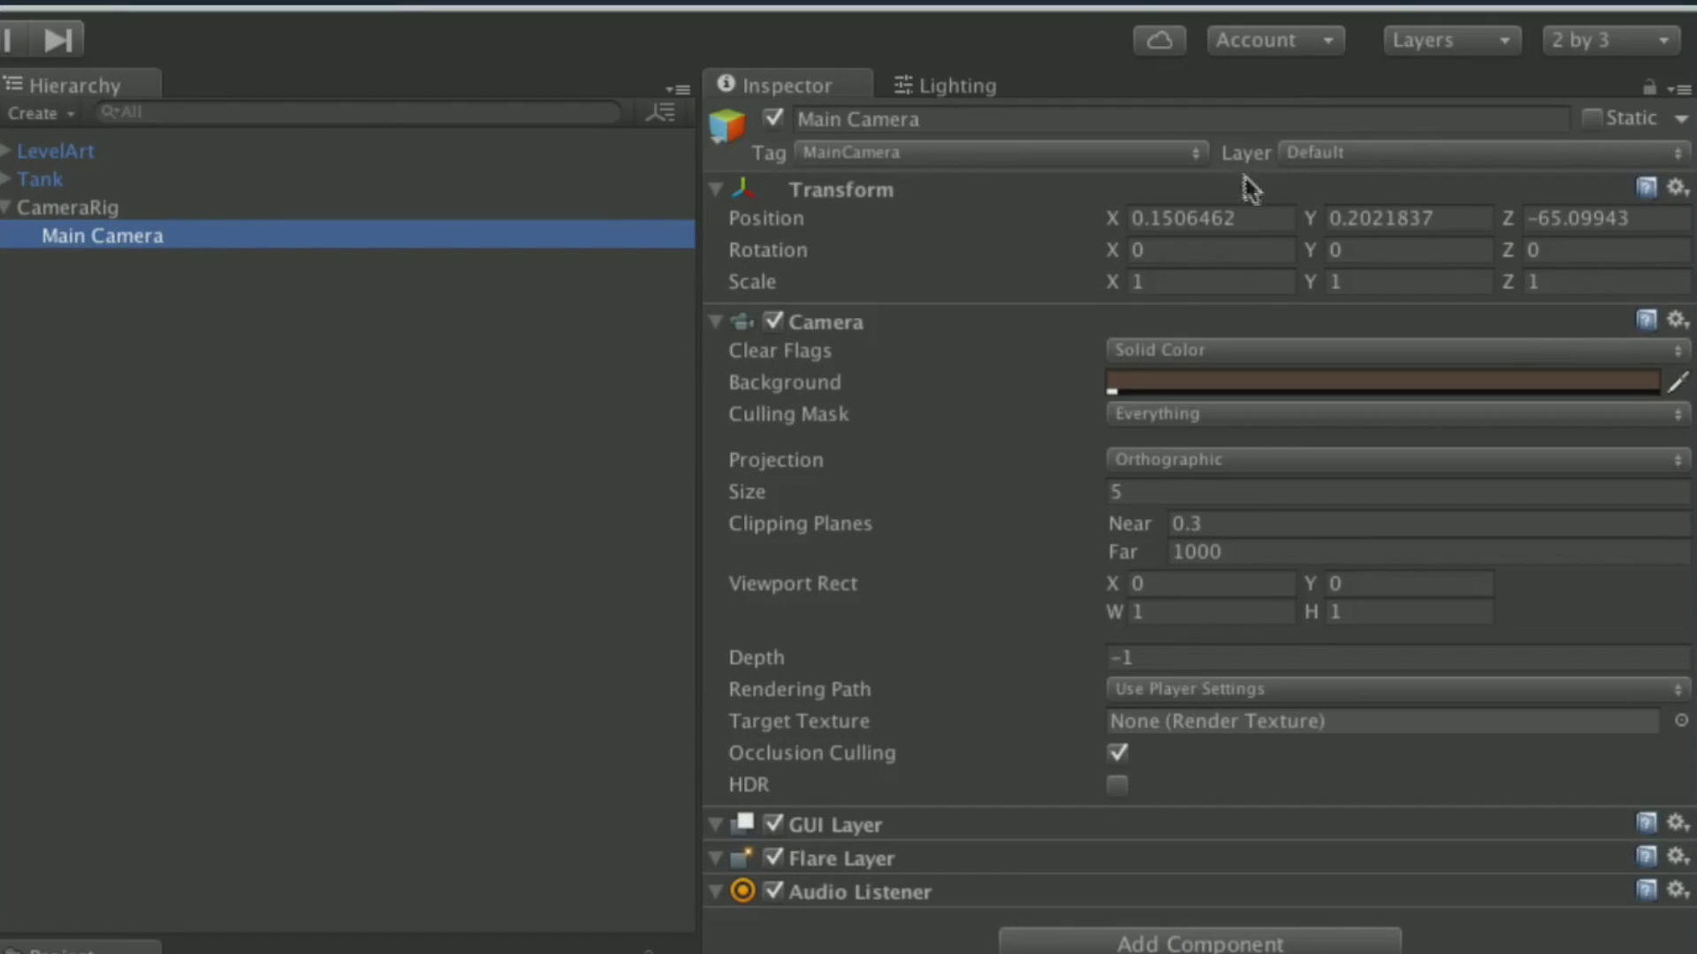
# Step: Set the Main Camera's position to X 0, Y 0 and Z -65
pyautogui.click(1254, 218)
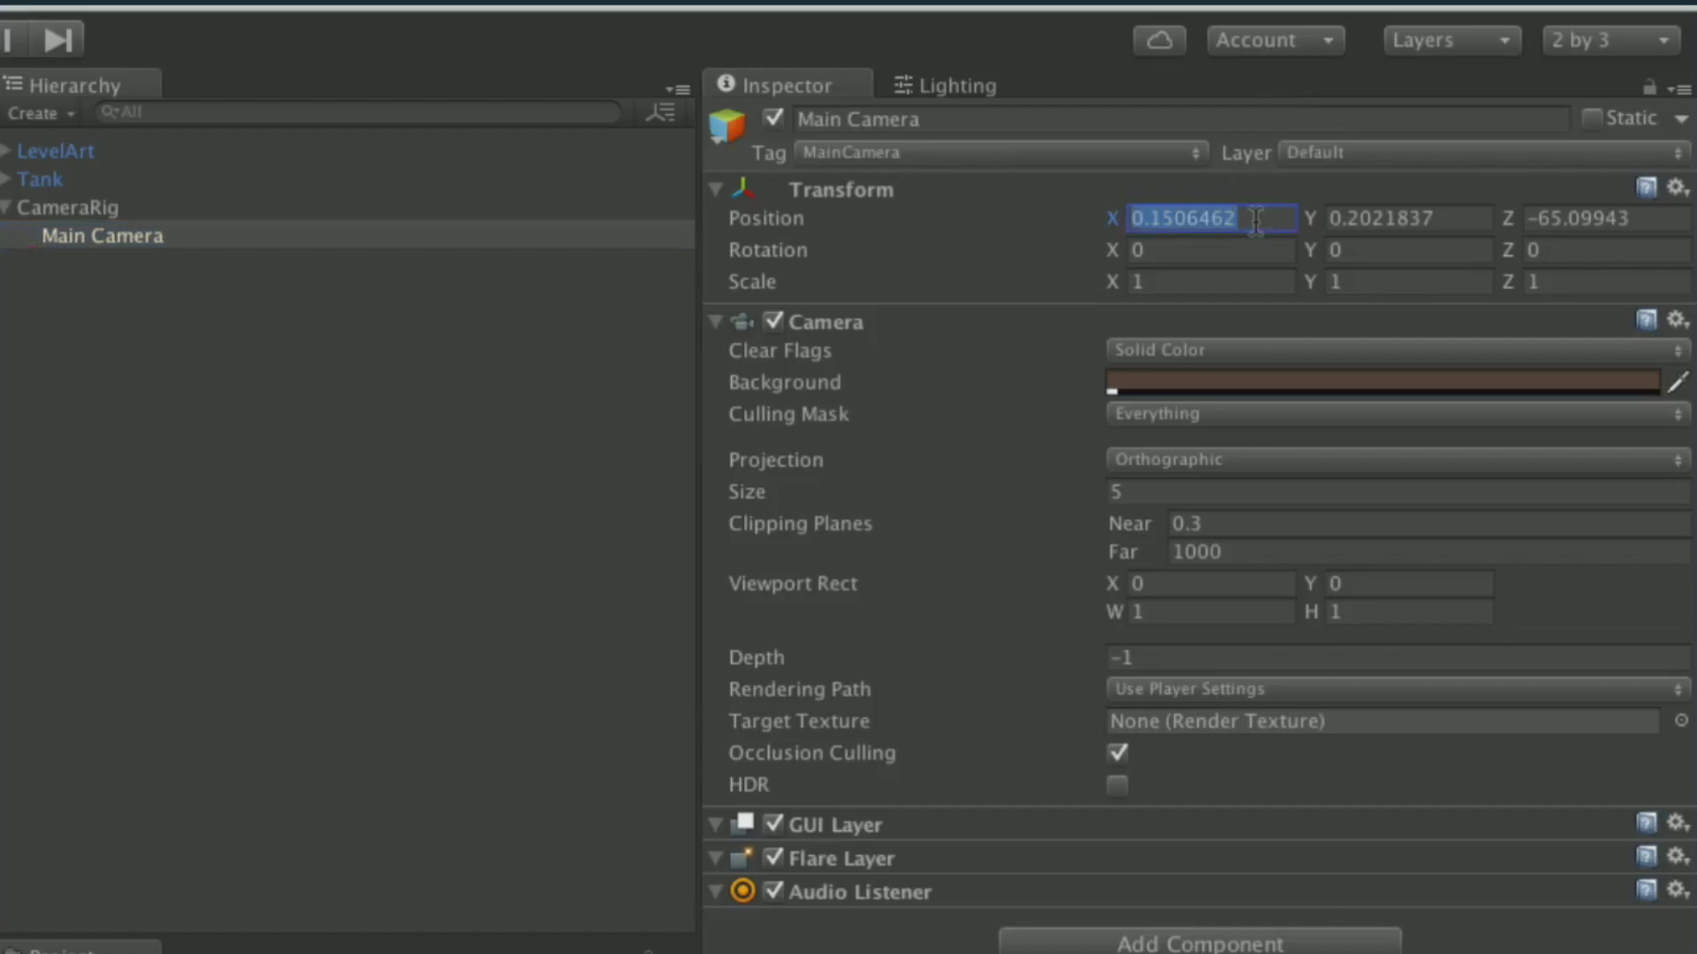
pyautogui.write('0')
pyautogui.press('Tab')
pyautogui.write('0')
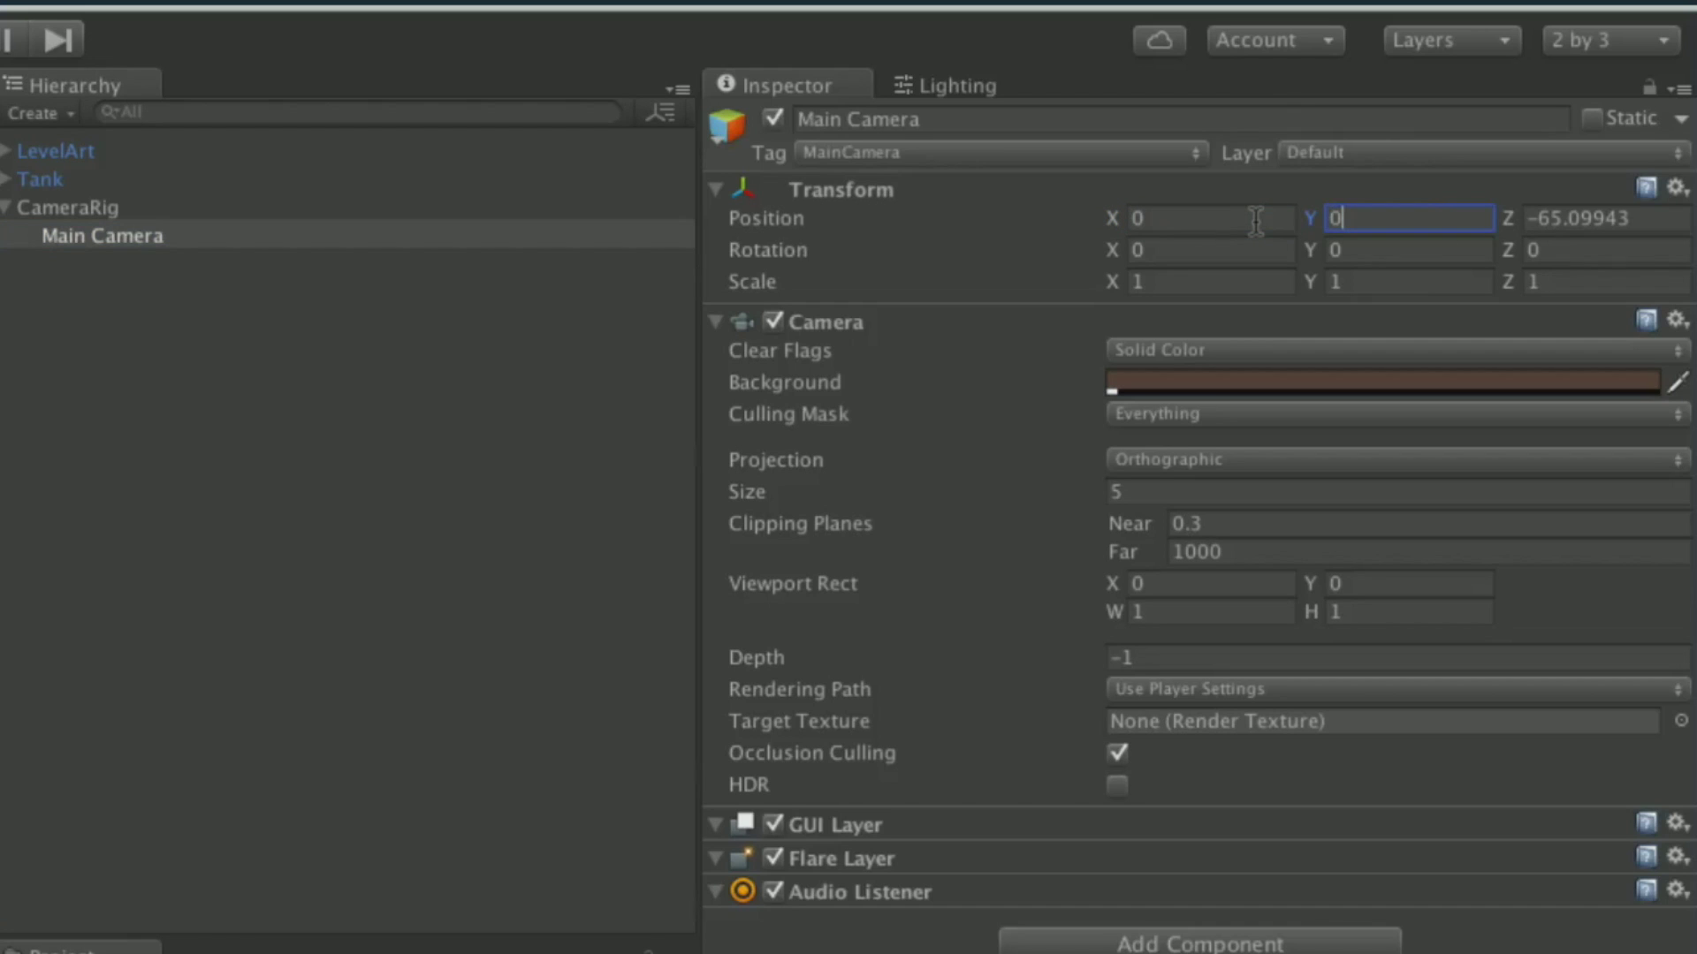
pyautogui.press('Tab')
pyautogui.write('-65')
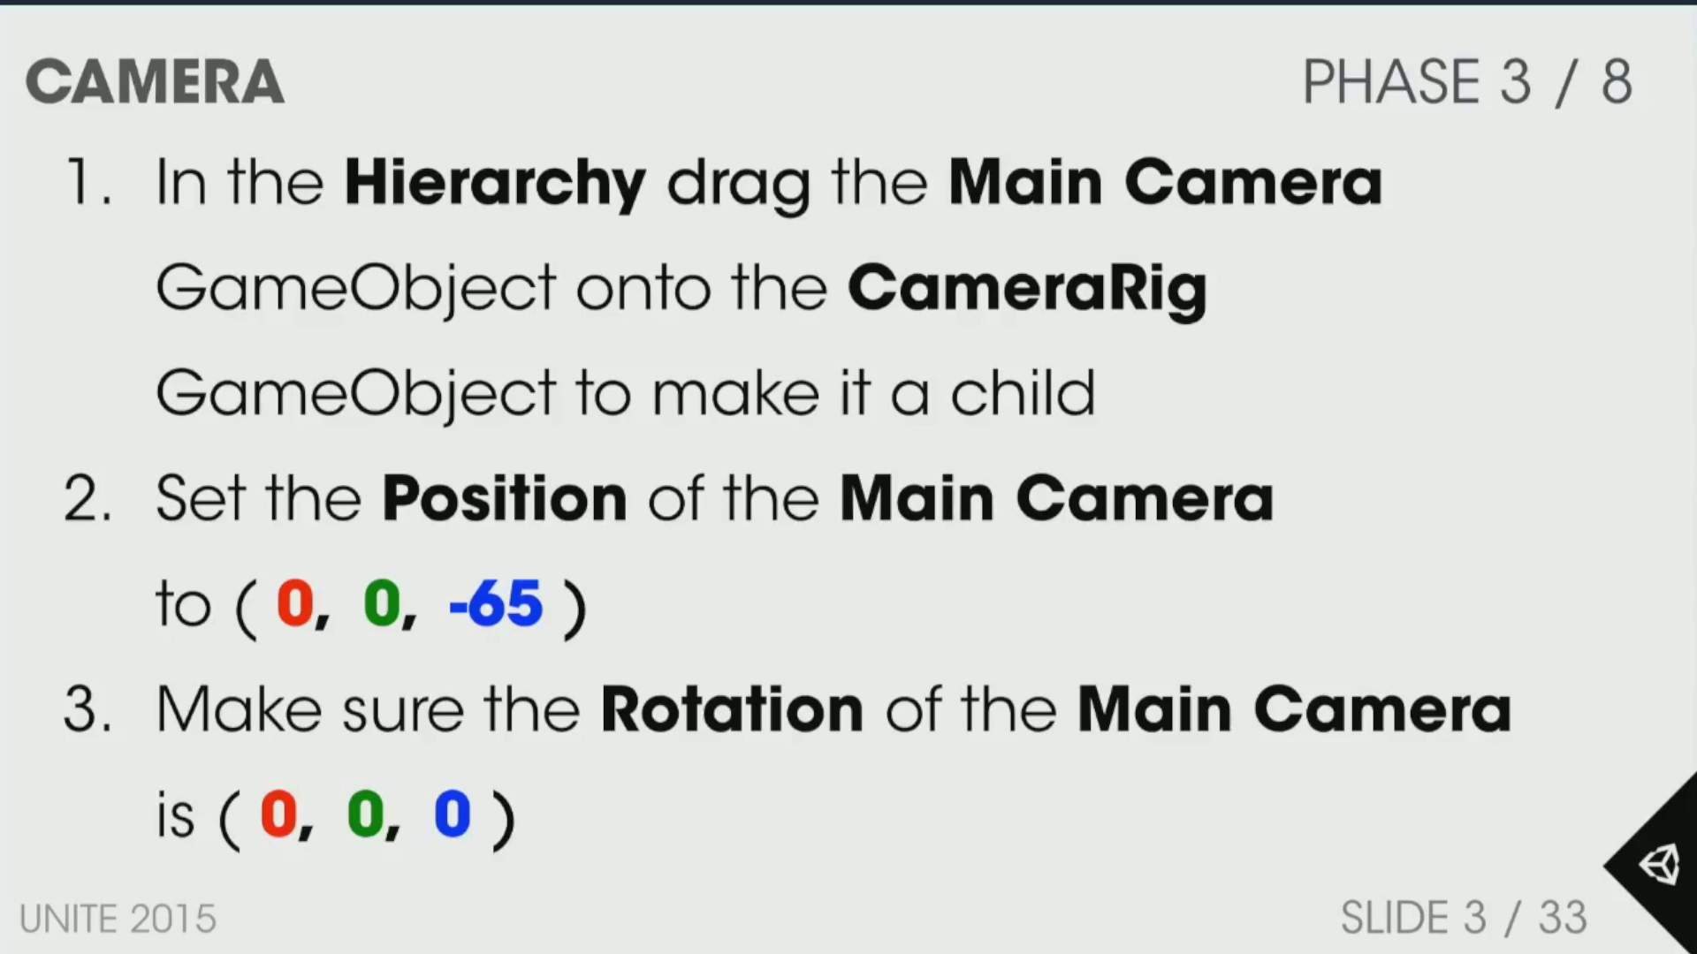
pyautogui.press('Left')
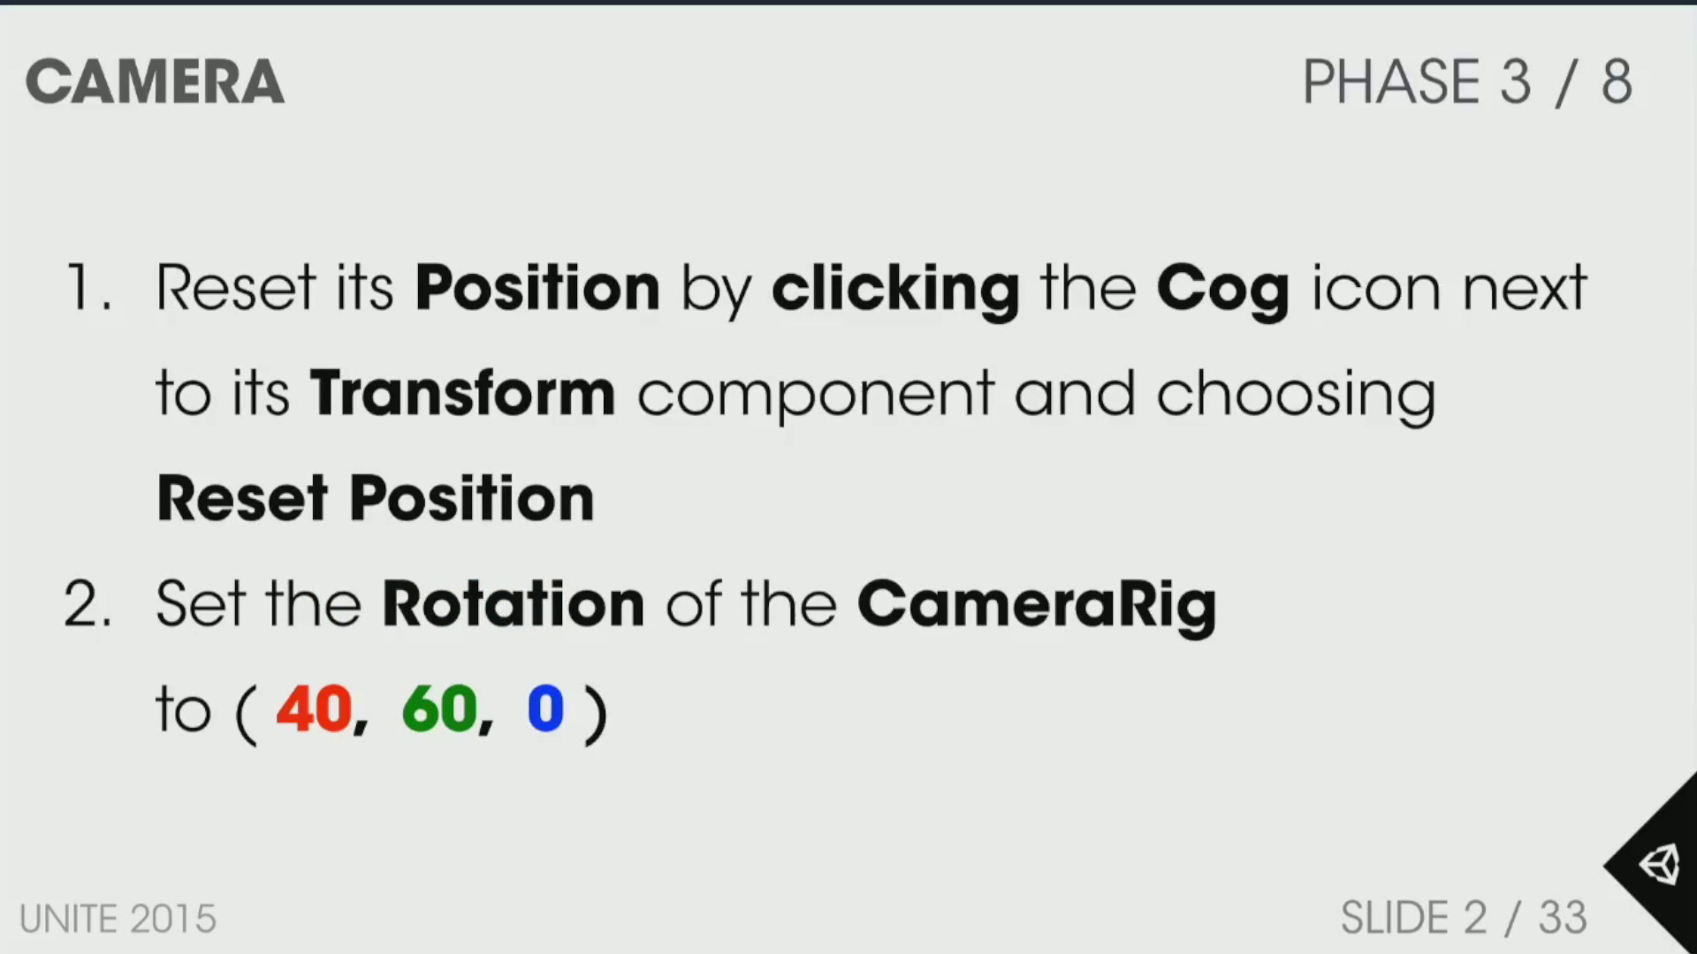
pyautogui.press('Right')
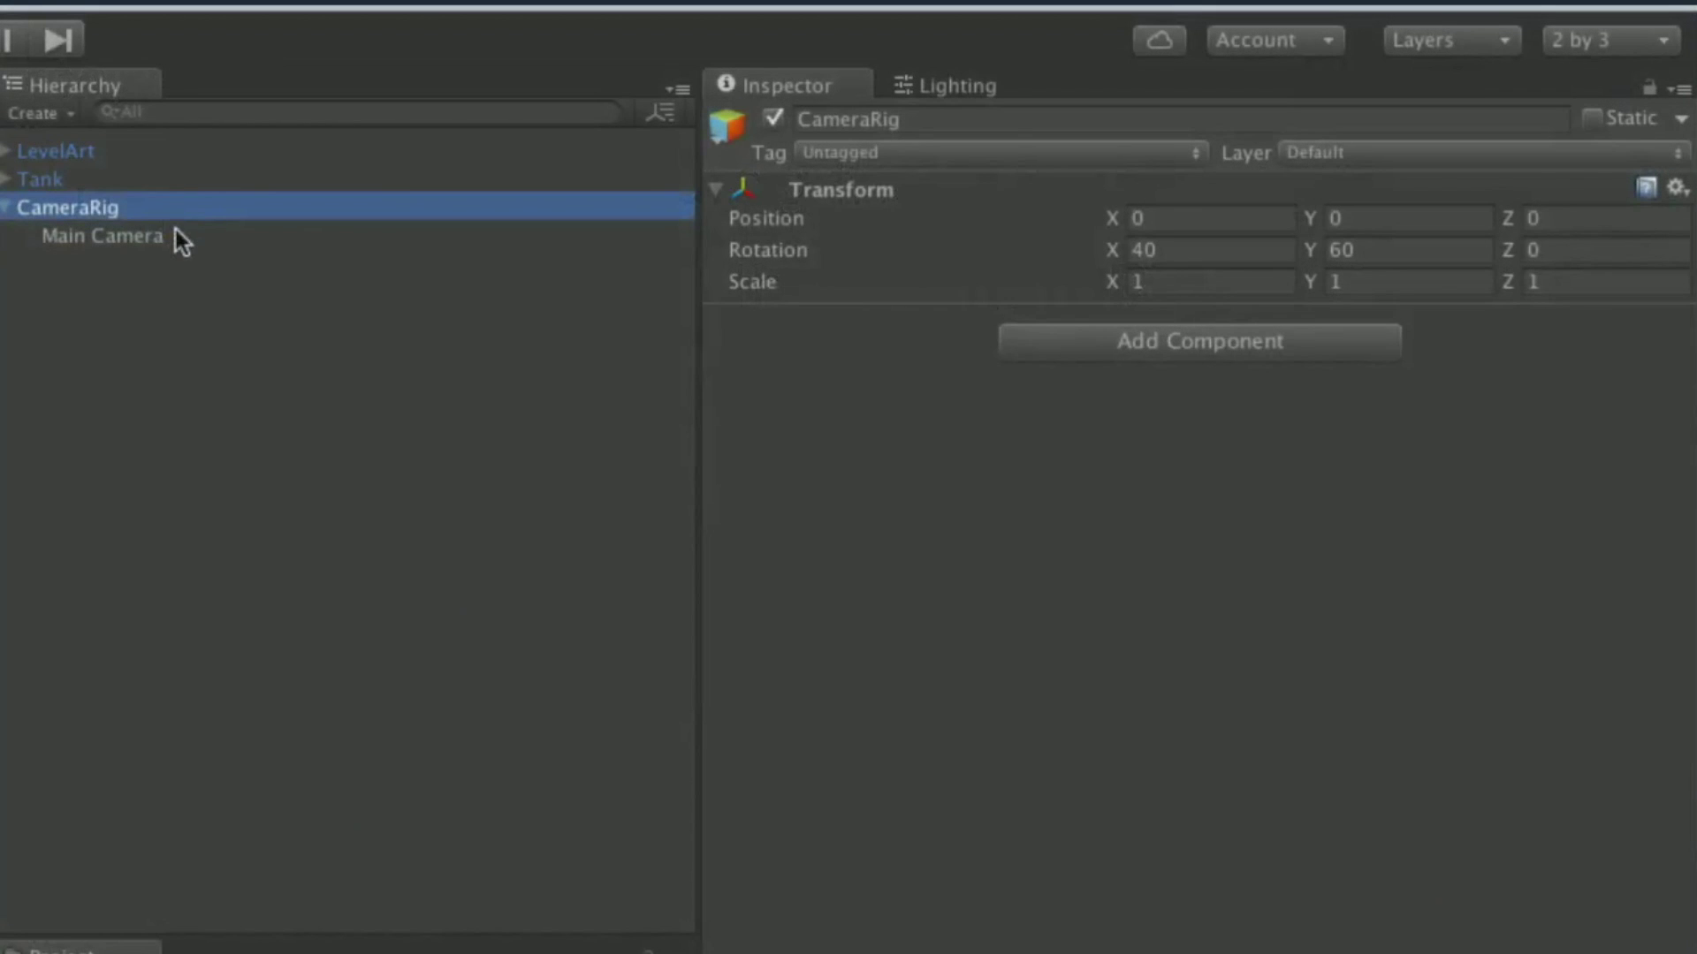
# Step: Select the CameraRig object and switch the transform handles to Global orientation
pyautogui.click(177, 233)
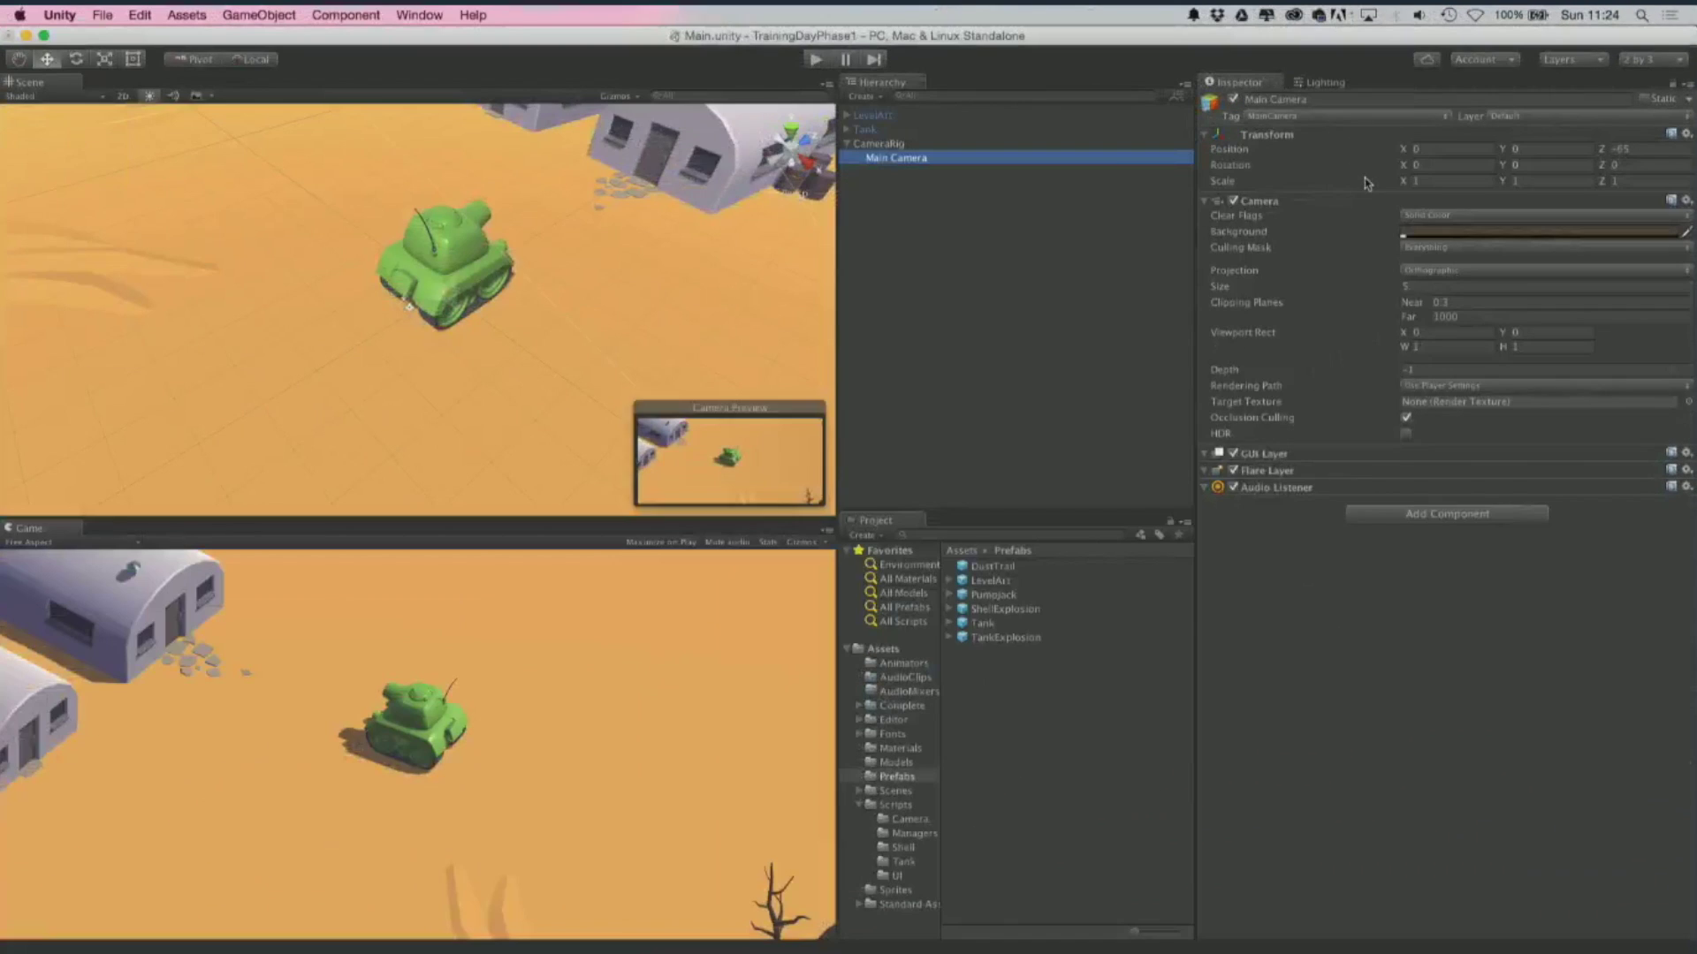
pyautogui.scroll(2, 627, 293)
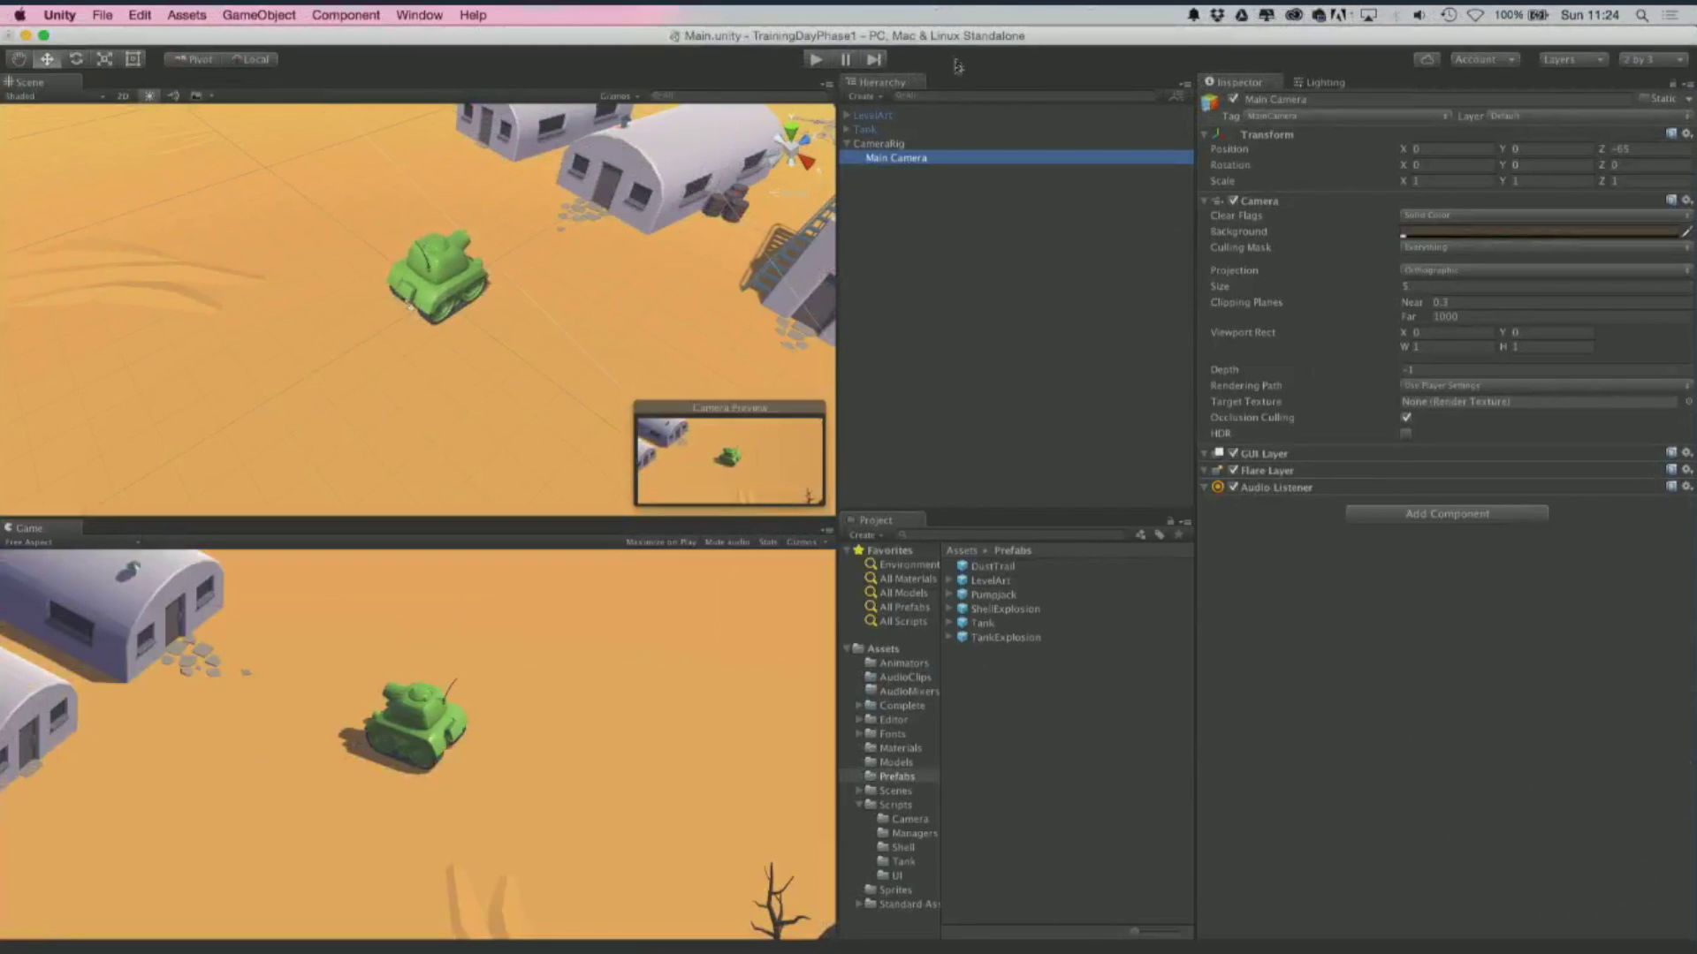
pyautogui.click(879, 144)
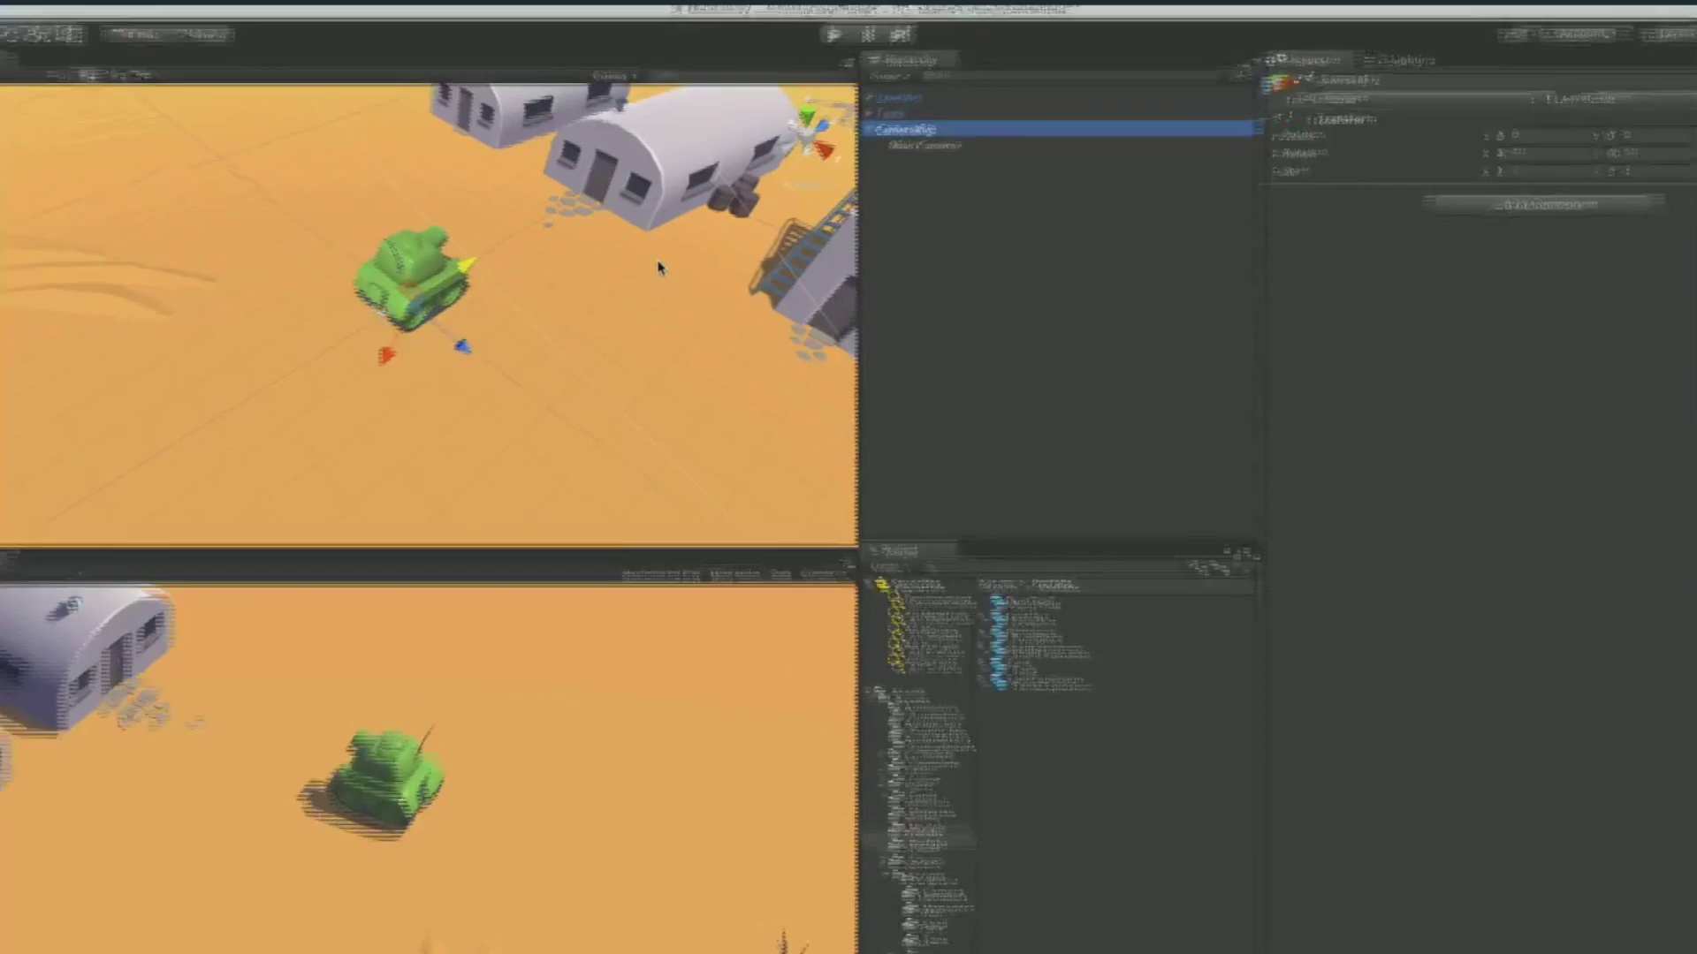
pyautogui.click(207, 35)
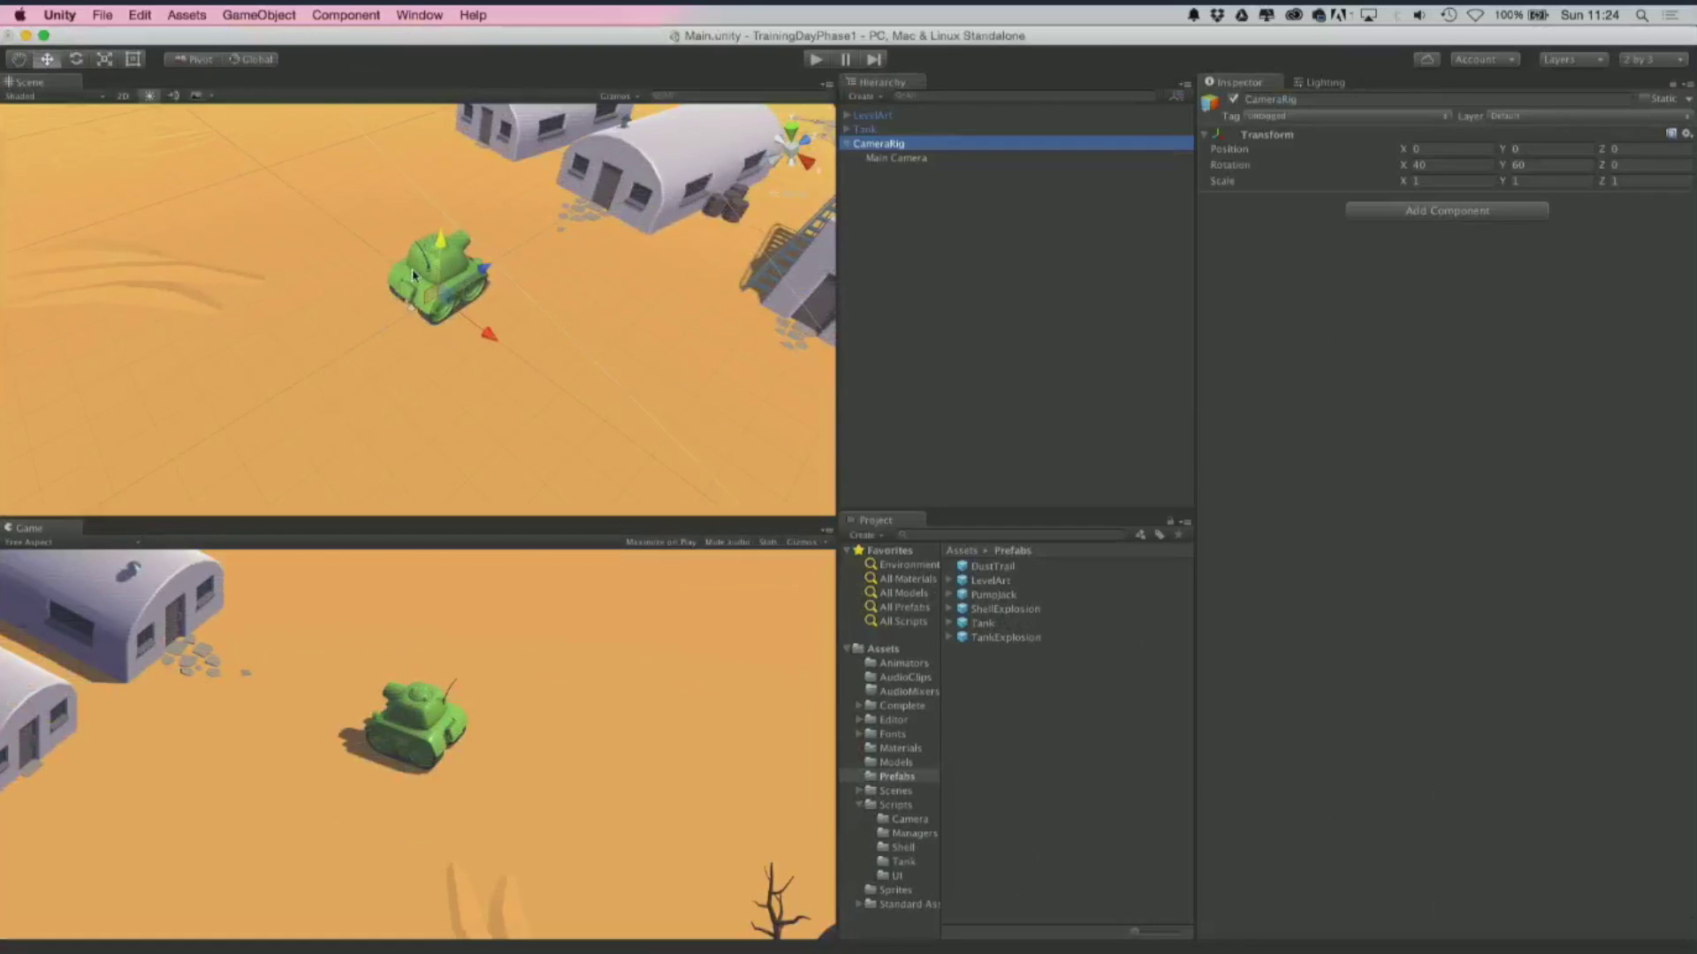
# Step: In a maximized Scene view showing the whole level, select the Main Camera and switch its handles to Local orientation
pyautogui.hotkey('shift', 'space')
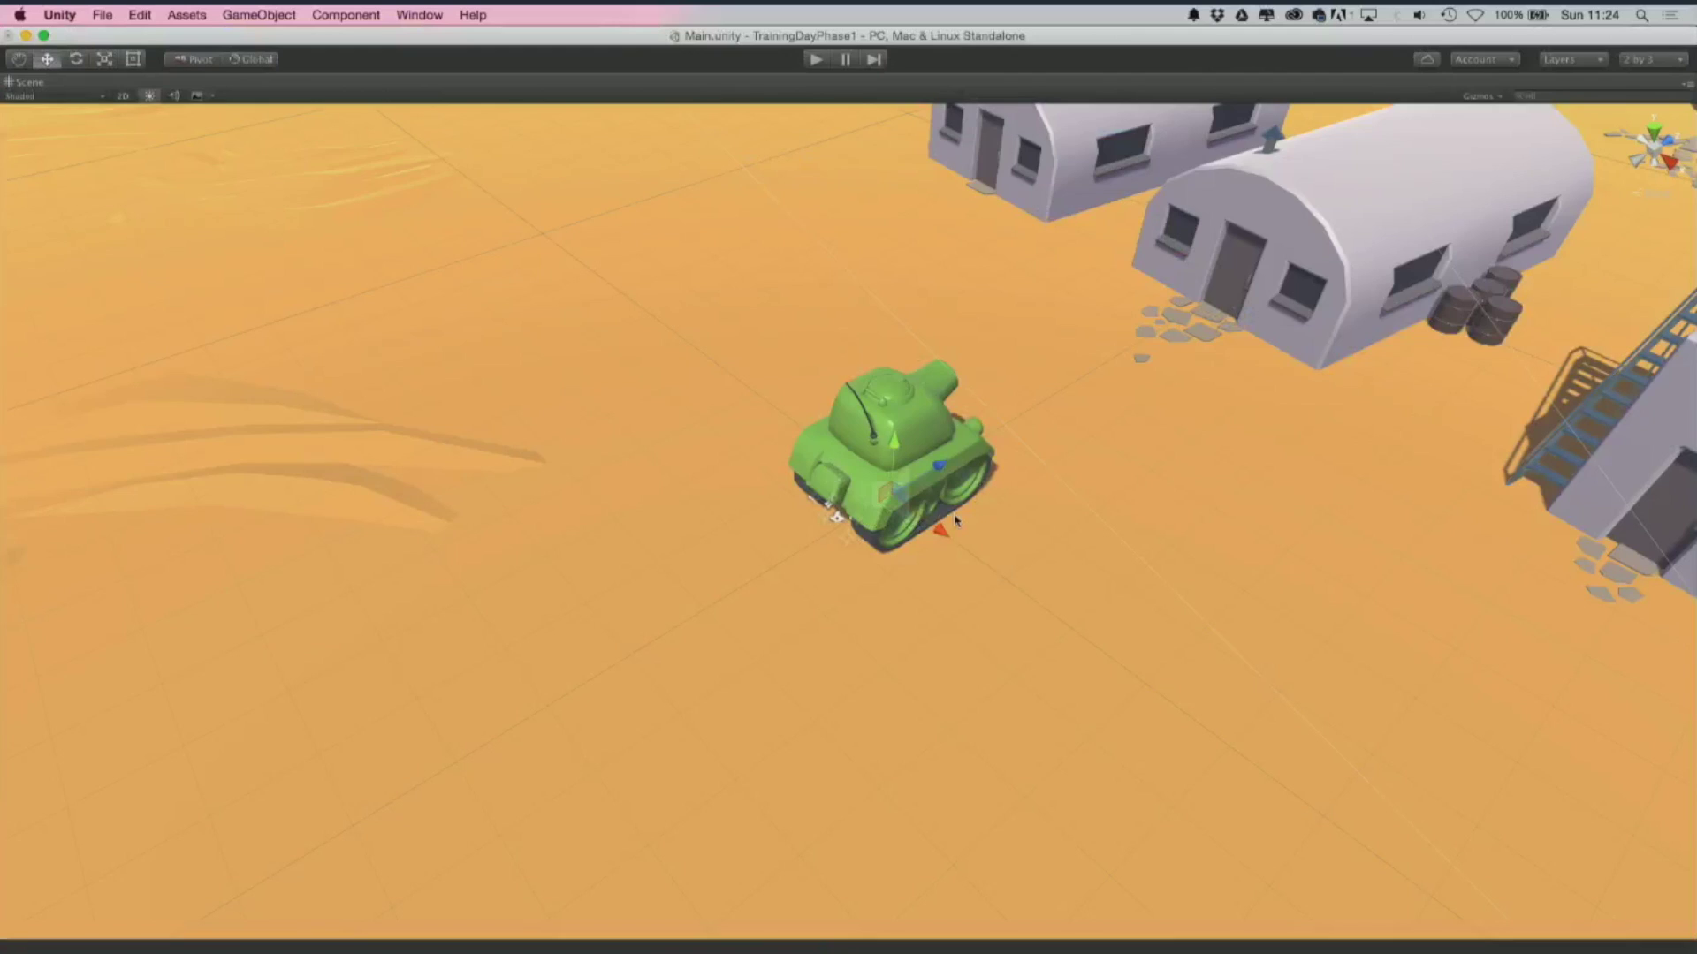
pyautogui.scroll(-10, 955, 521)
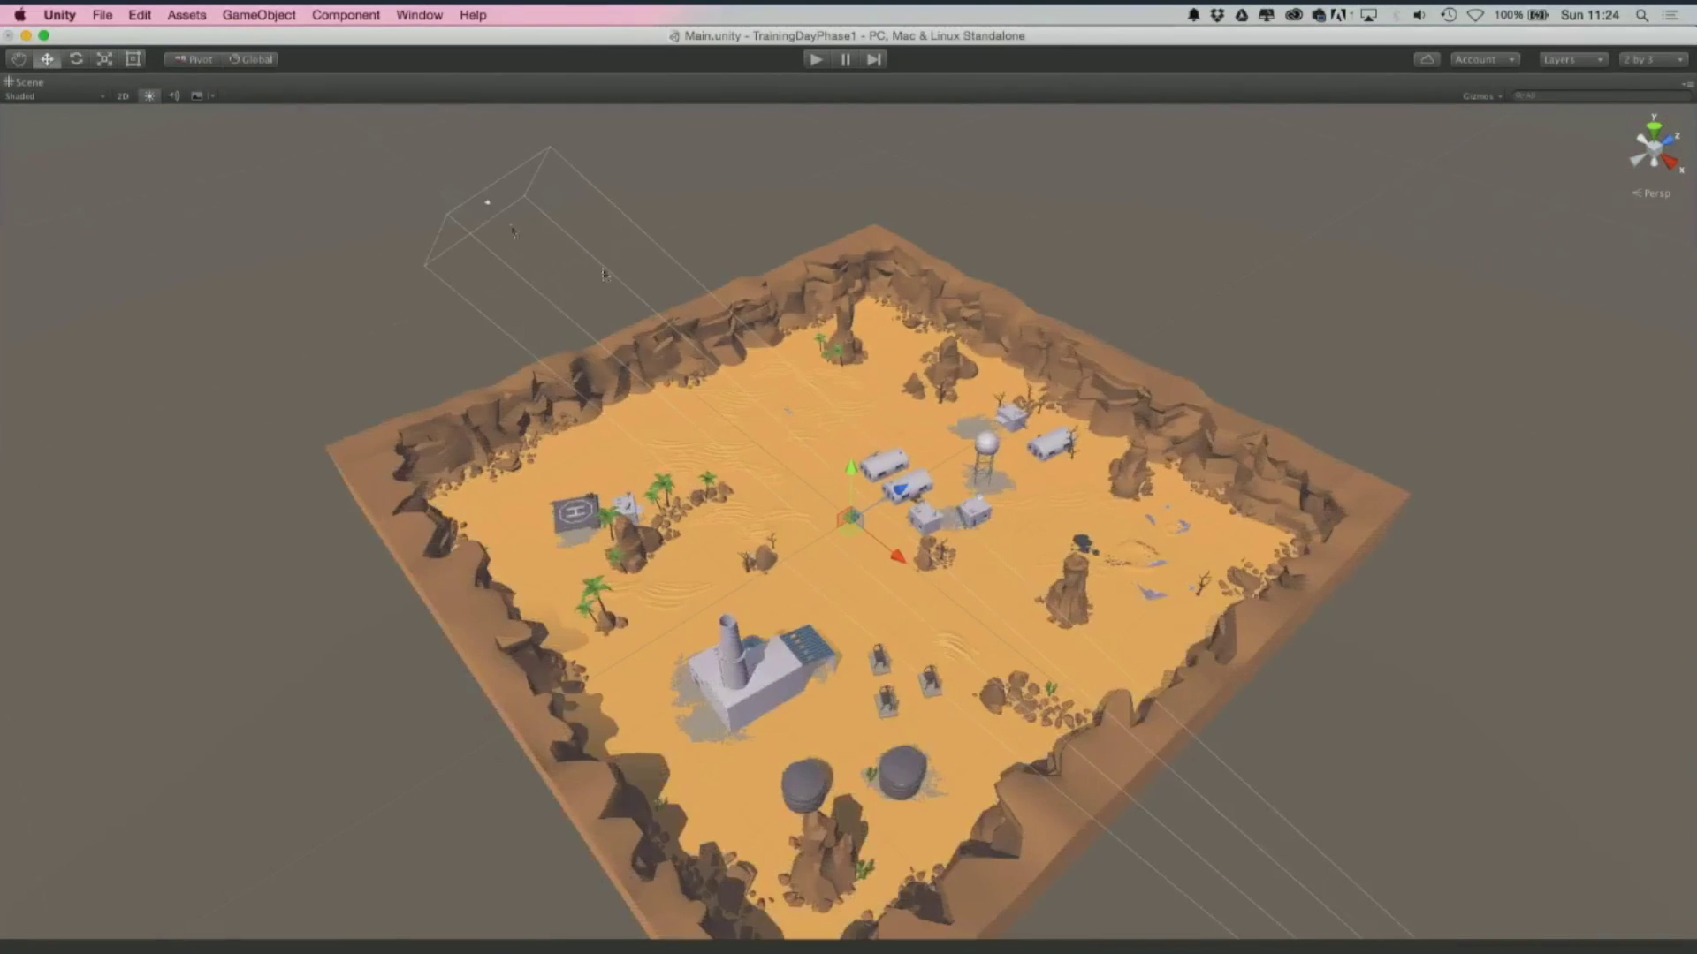
pyautogui.click(484, 203)
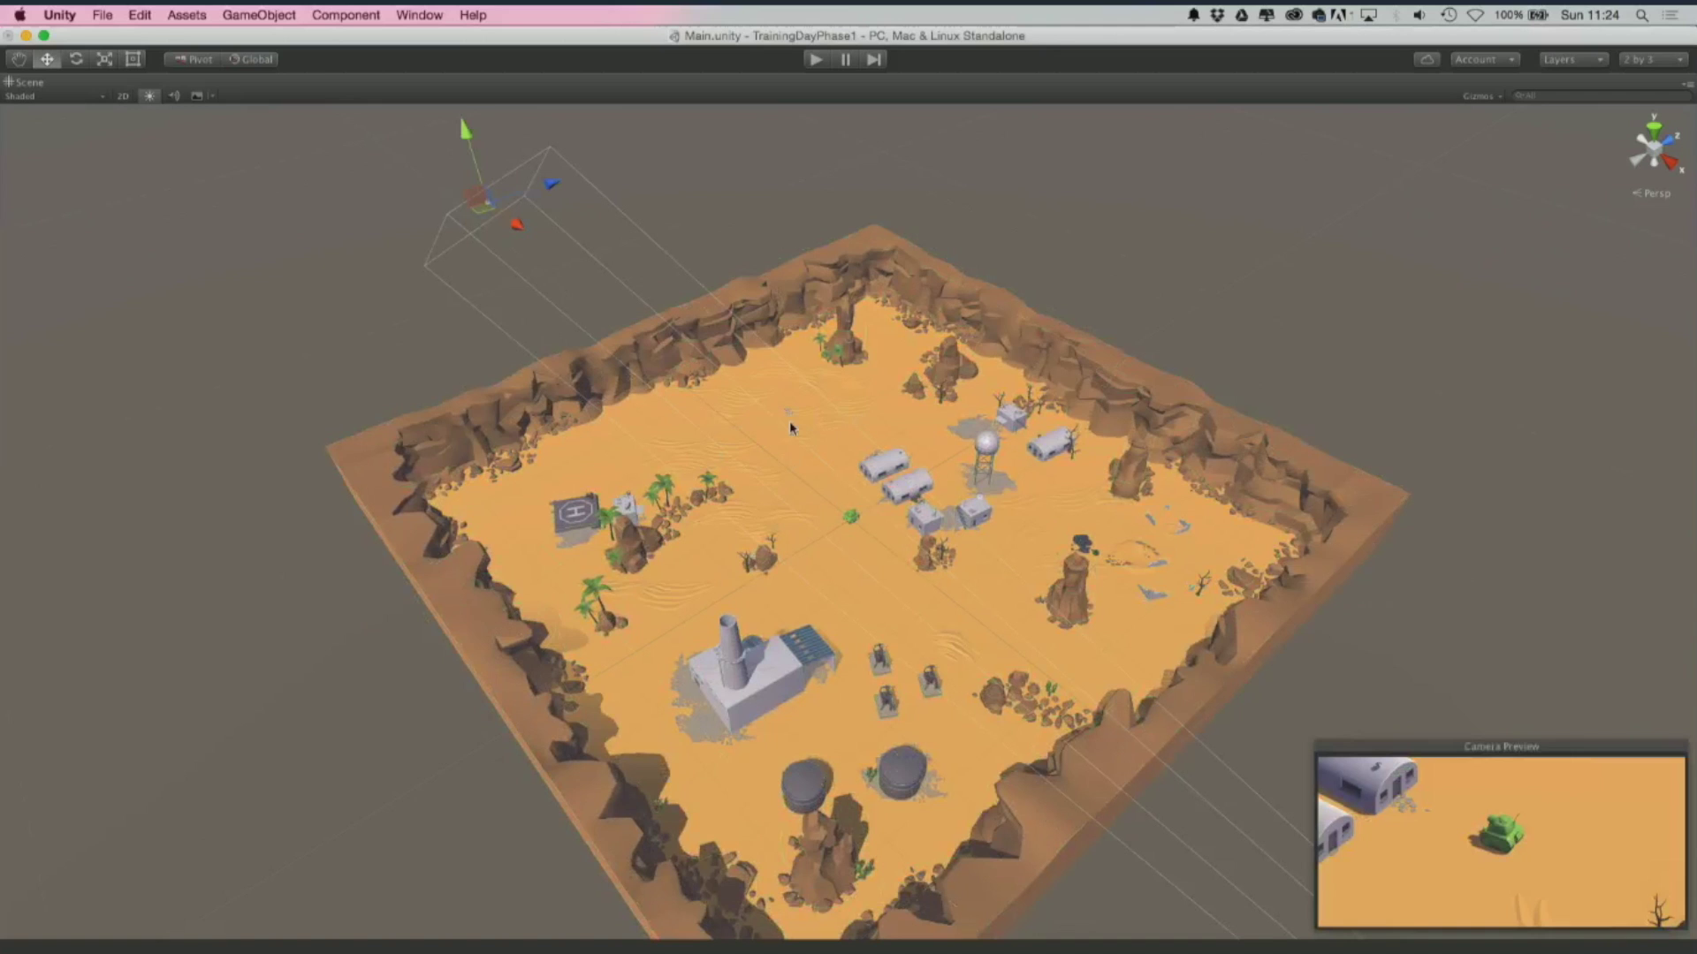
pyautogui.click(253, 59)
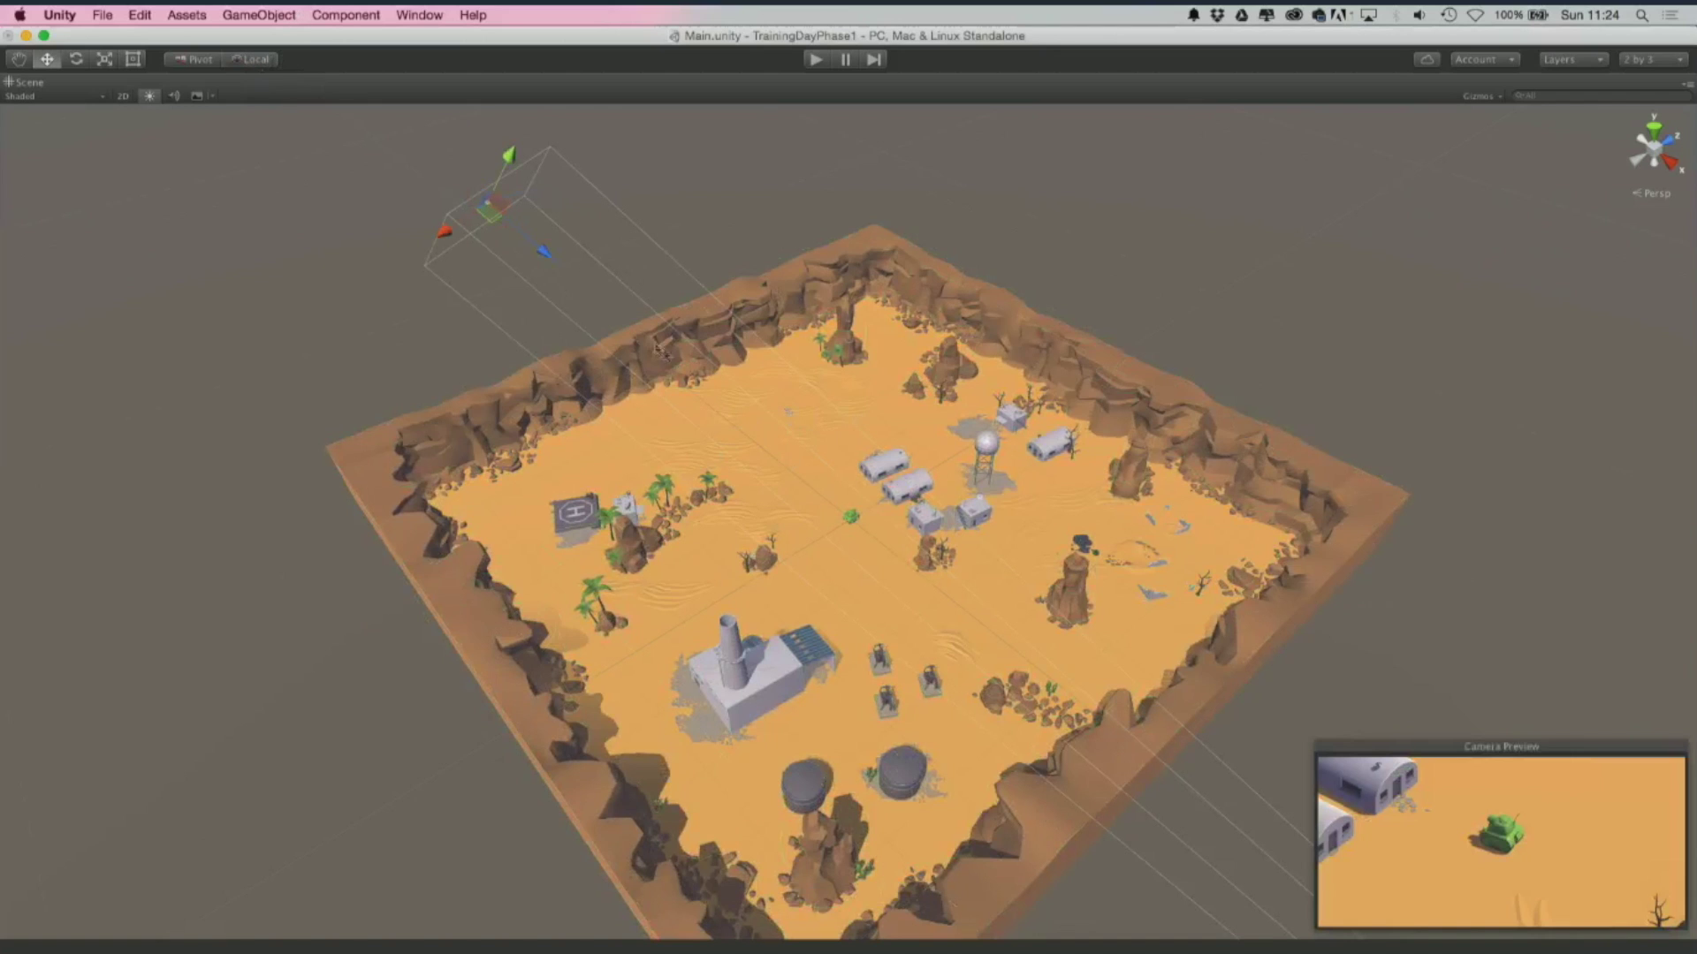